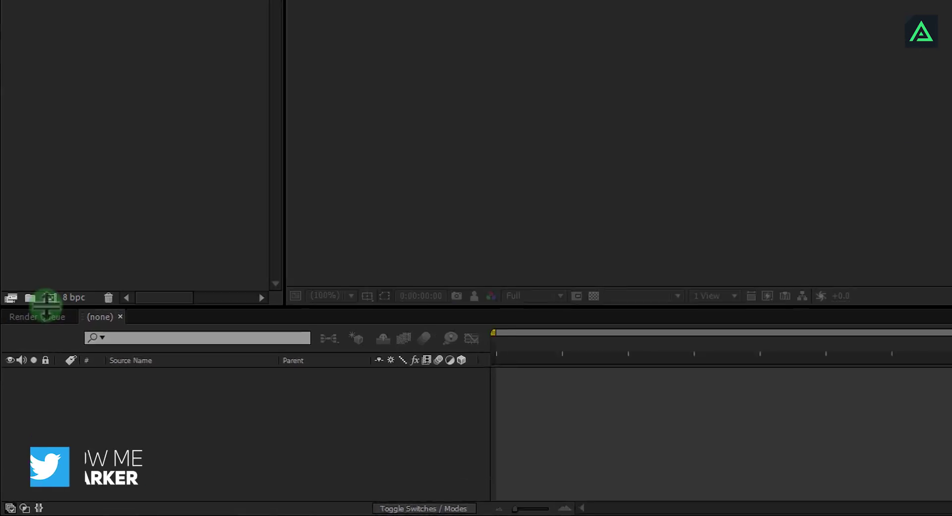
Create a 1920 x 1080 composition named Colorful_Text at 30 frames per second, with a duration of 10 seconds.
left_click(31, 378)
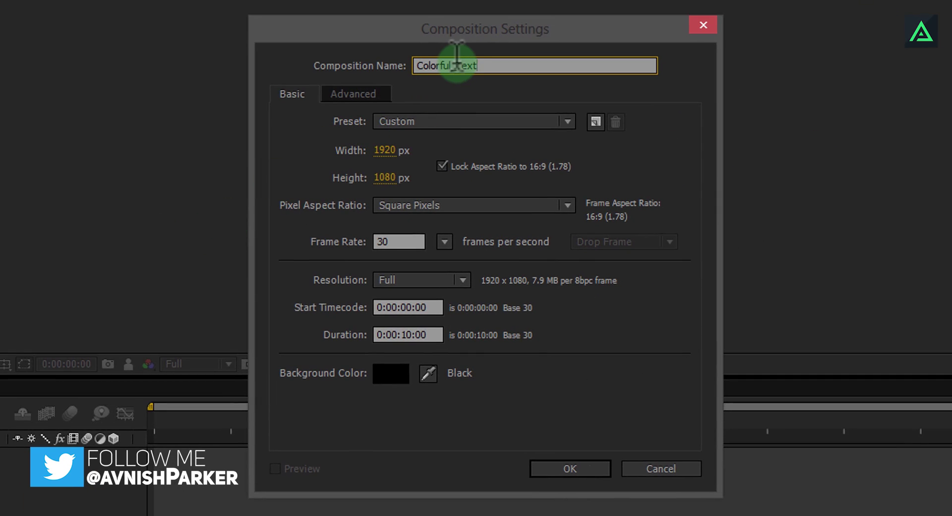
key("Return")
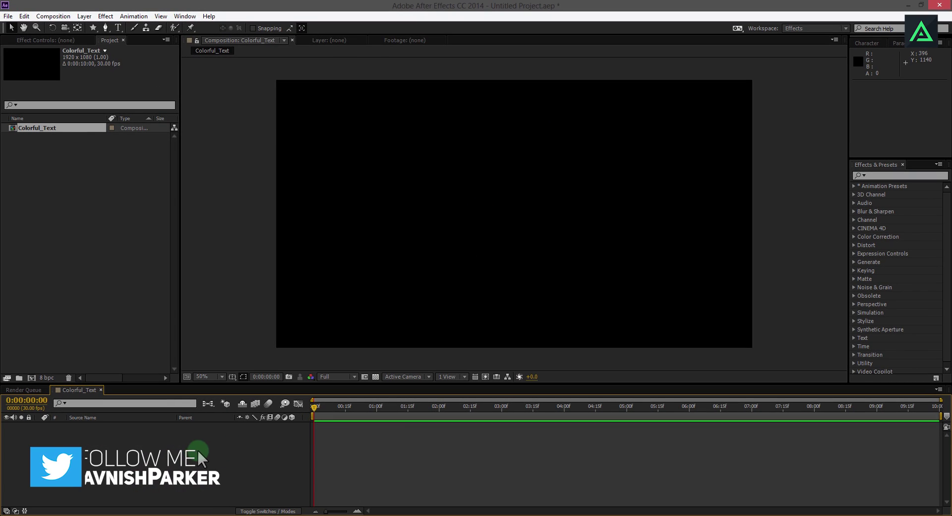
Add a text layer reading "Colorful" with a capital C to the composition.
right_click(198, 448)
mouse_move(248, 344)
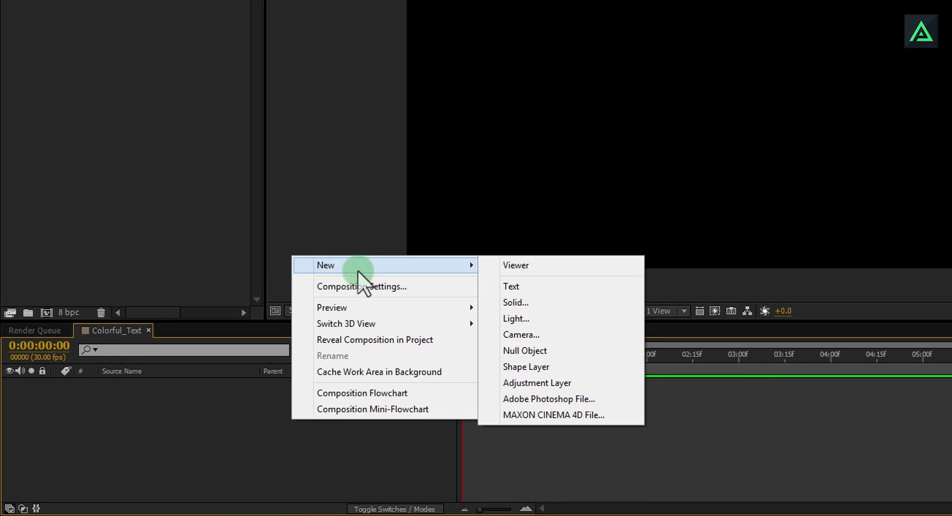
left_click(517, 290)
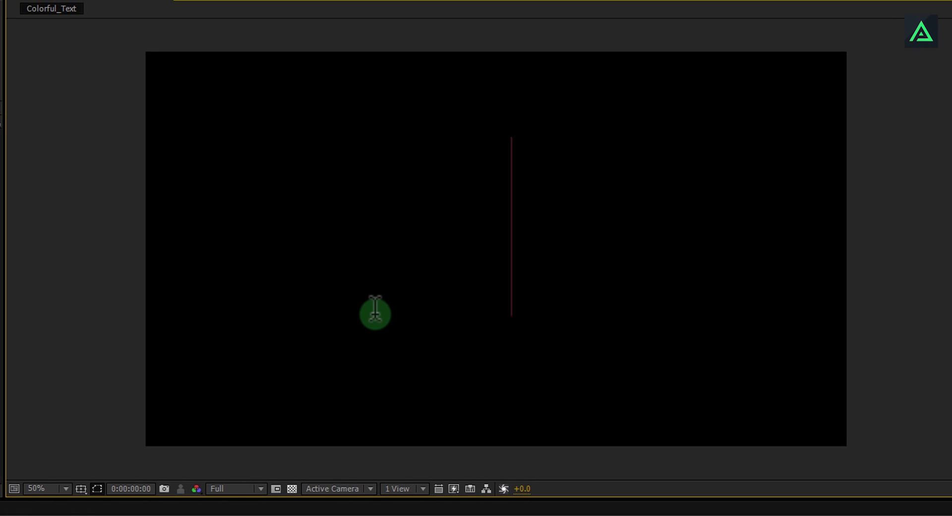
type("colorful")
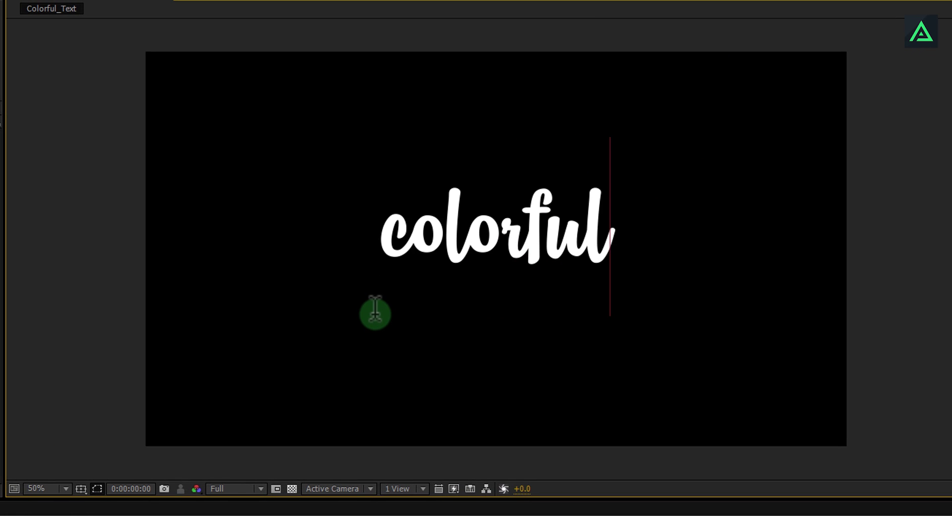
left_click(407, 239)
key("BackSpace")
type("C")
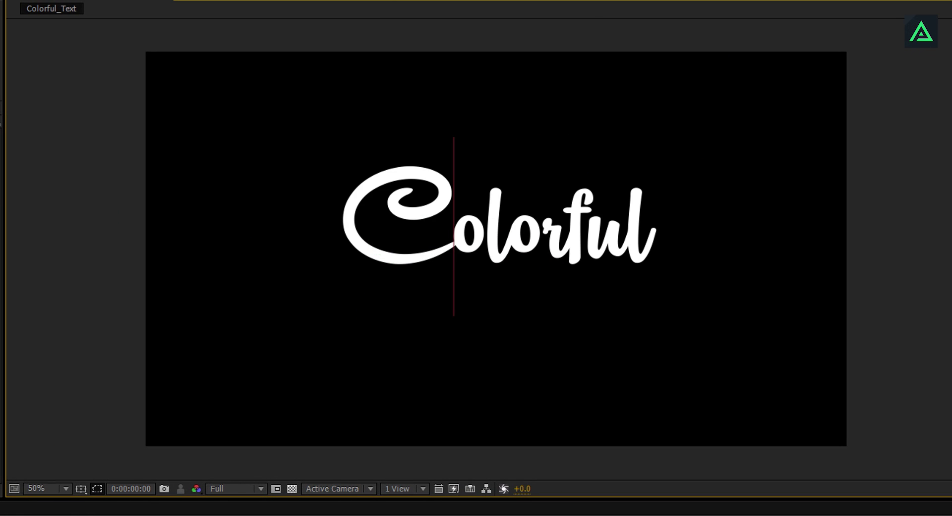
left_click(251, 206)
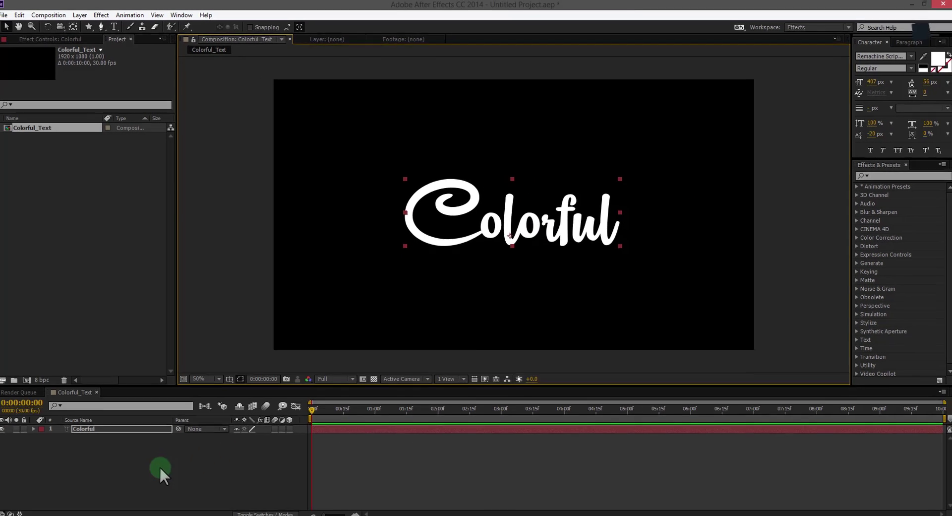
Create a 1920 x 1080 px solid layer in light gray, colour D3D3D3.
right_click(162, 462)
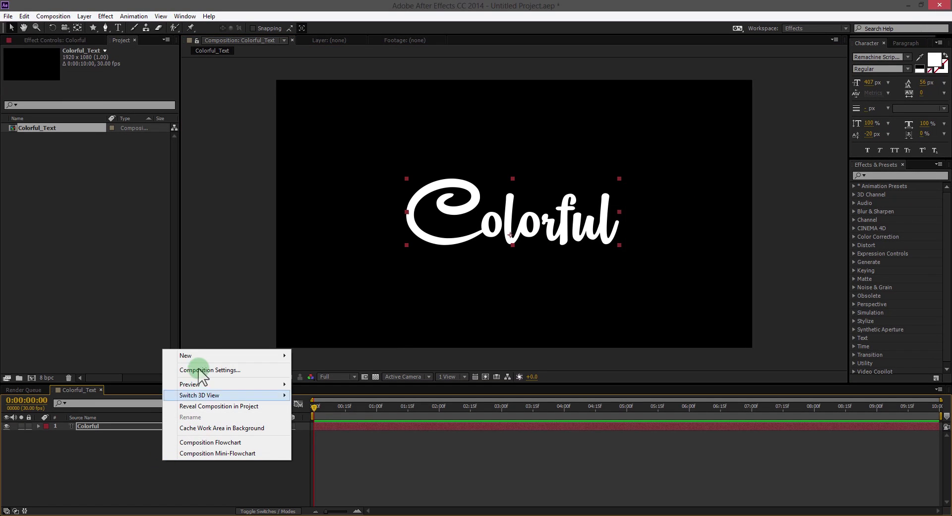
left_click(198, 353)
left_click(372, 377)
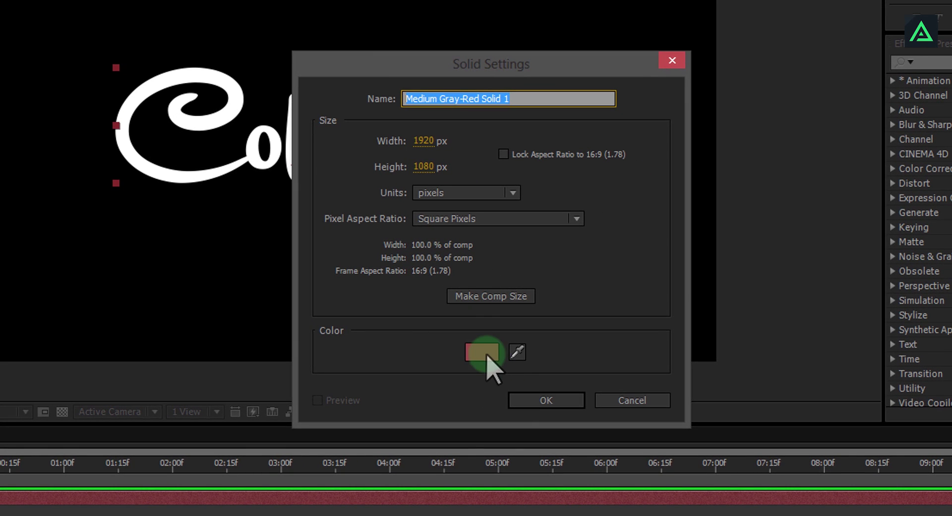
left_click(526, 348)
left_click_drag(107, 345, 21, 324)
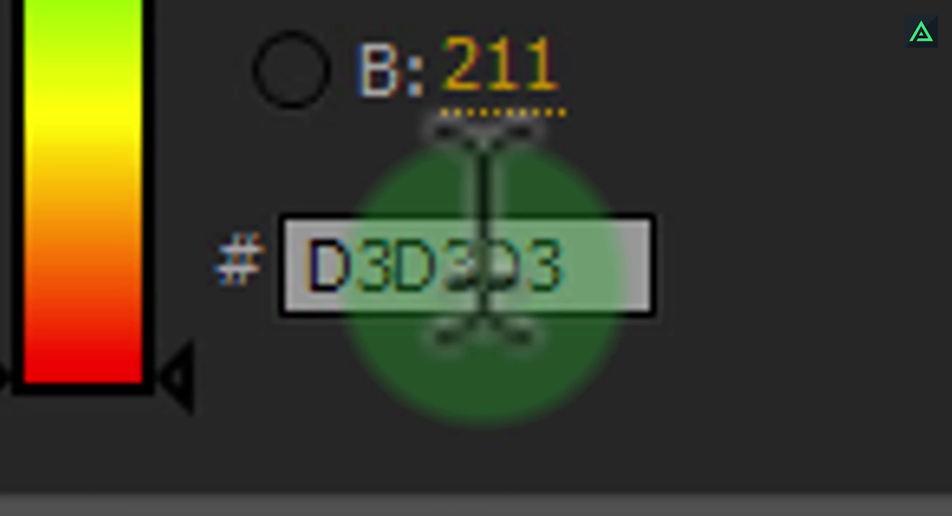
left_click(362, 448)
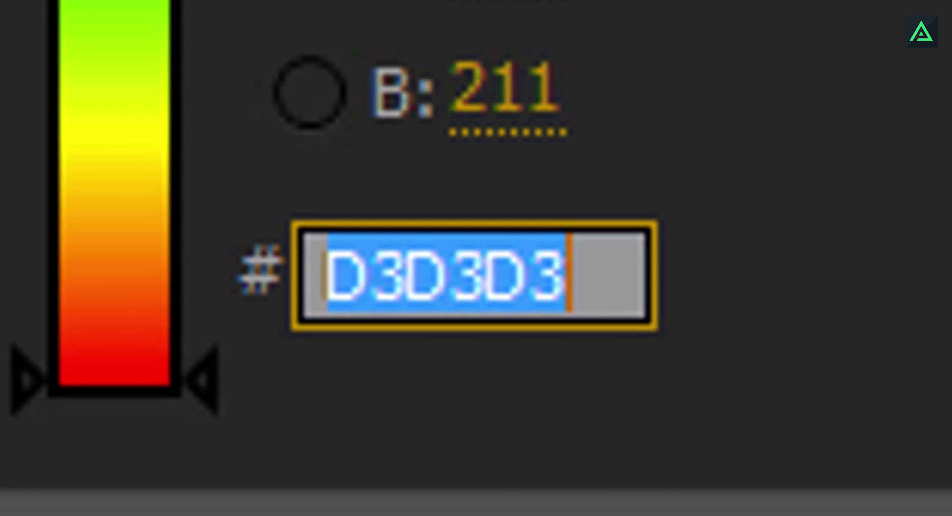
left_click(680, 23)
left_click(647, 368)
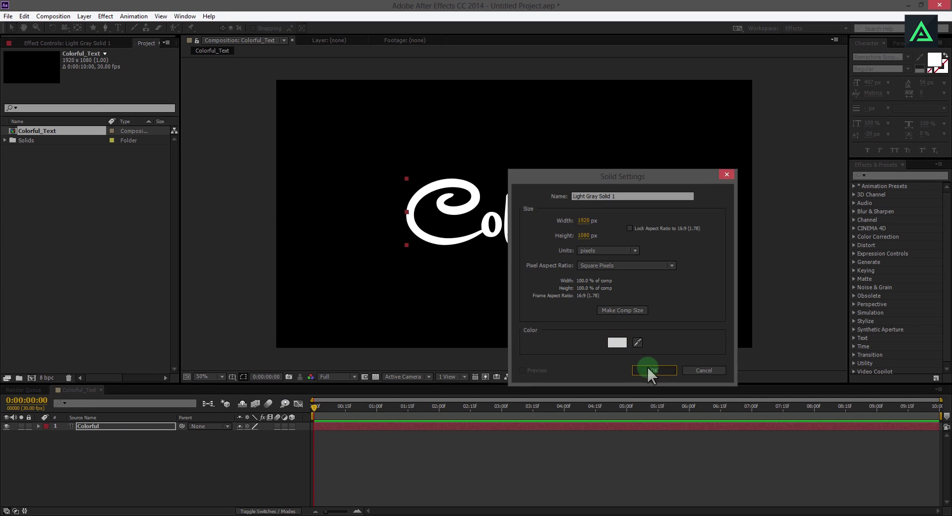
left_click(650, 370)
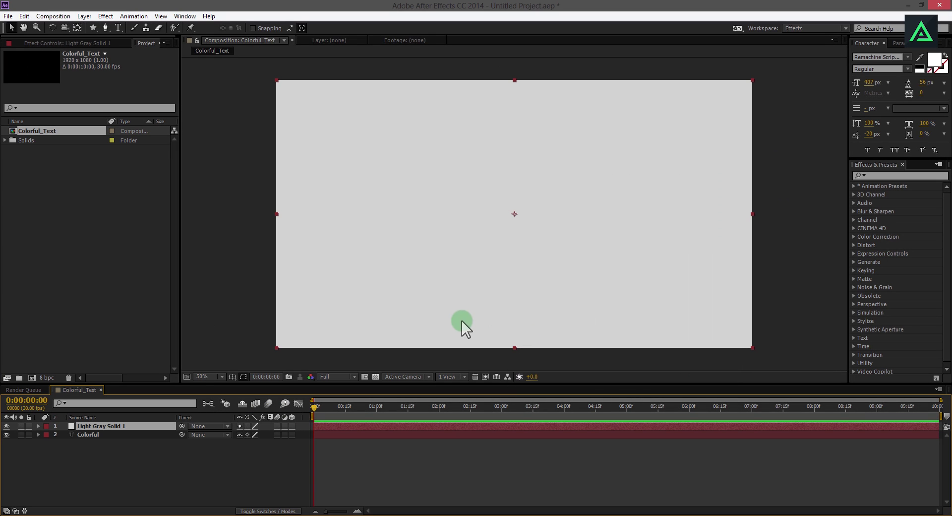
Place the light gray solid beneath the text layer and rename it Background.
left_click_drag(141, 425, 98, 436)
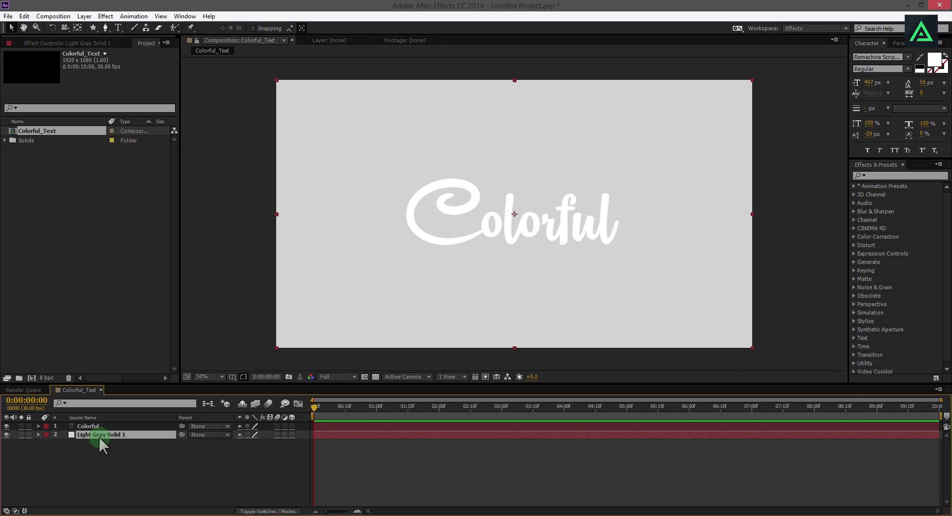
right_click(97, 433)
left_click(104, 431)
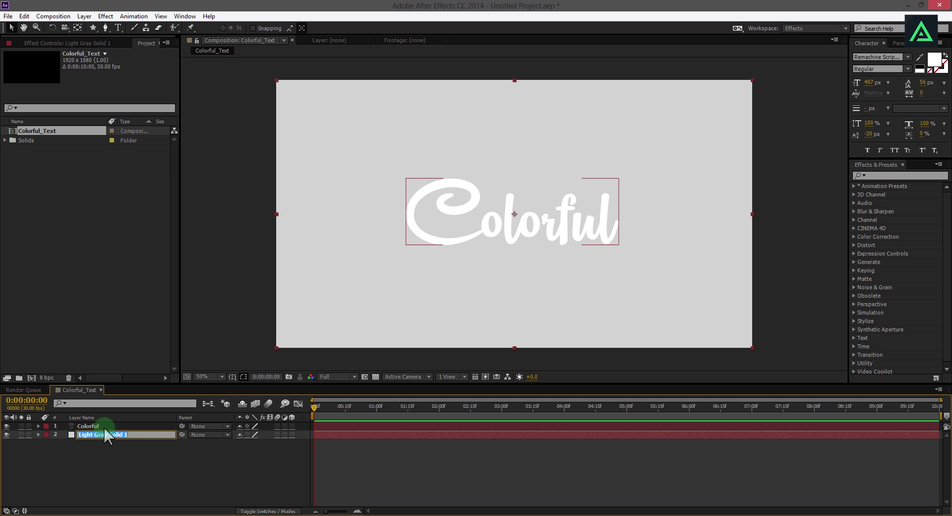
type("Background")
key("Return")
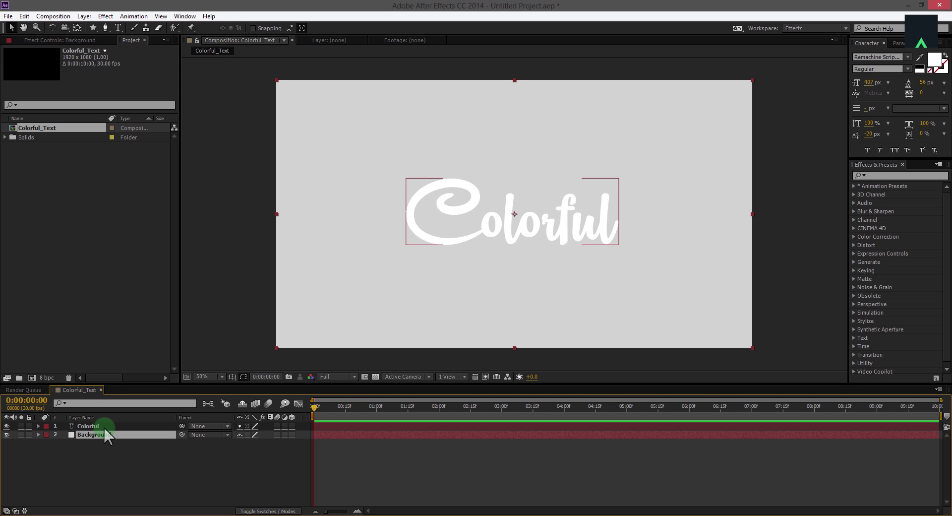
Auto-trace the Colorful text layer for the current frame using the Alpha channel with 1 px tolerance.
left_click(103, 426)
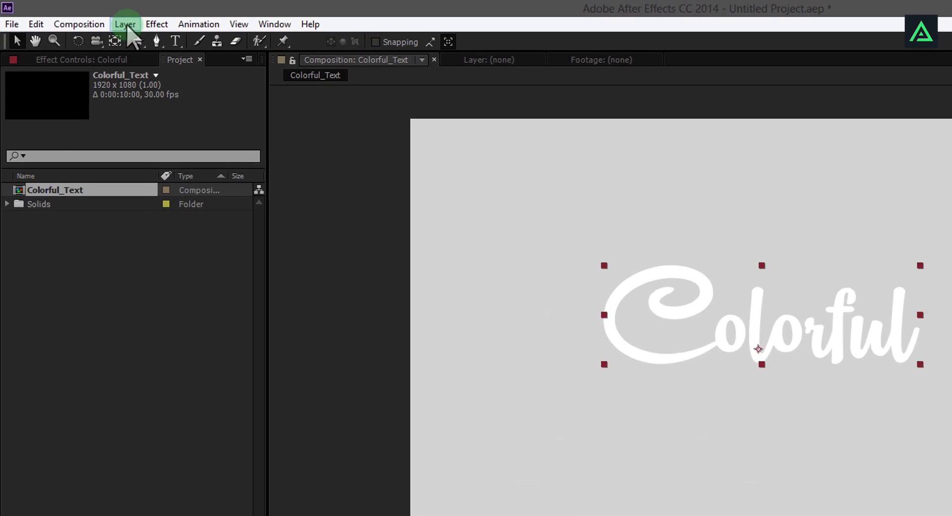
left_click(125, 24)
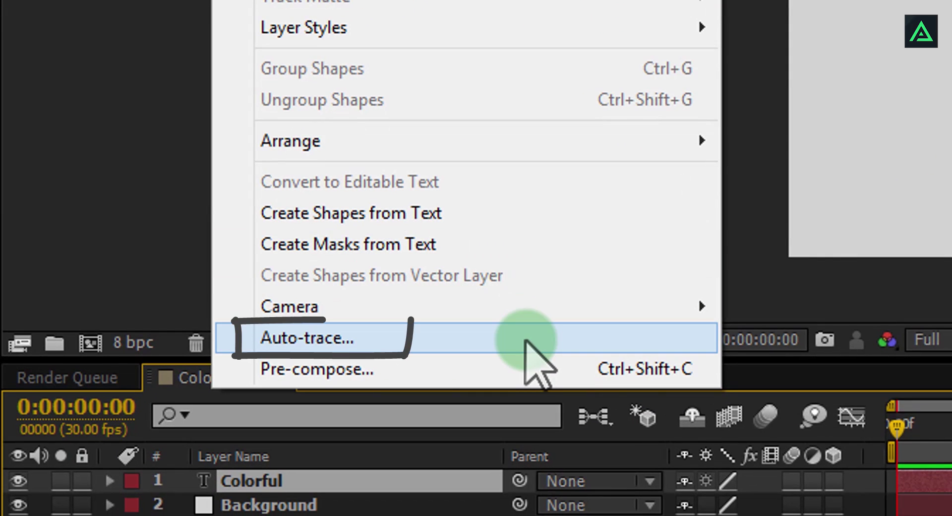
left_click(525, 342)
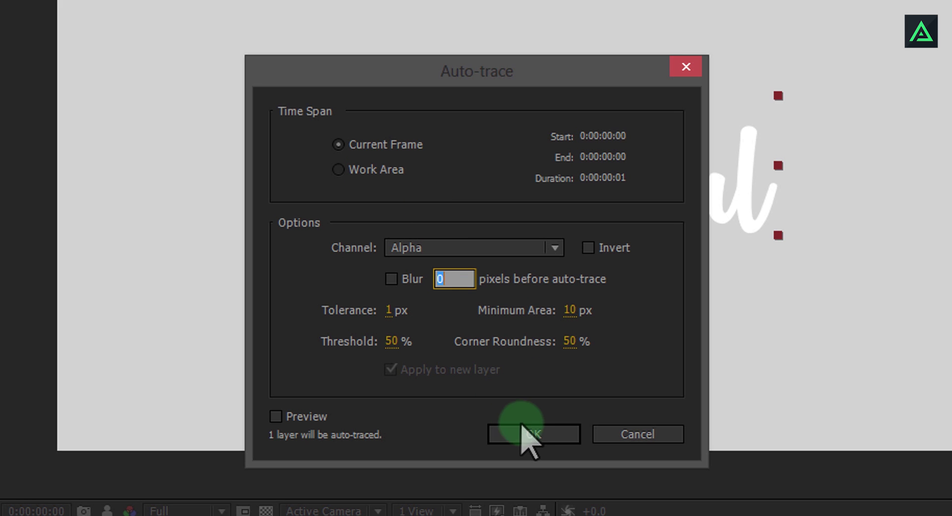
left_click(529, 432)
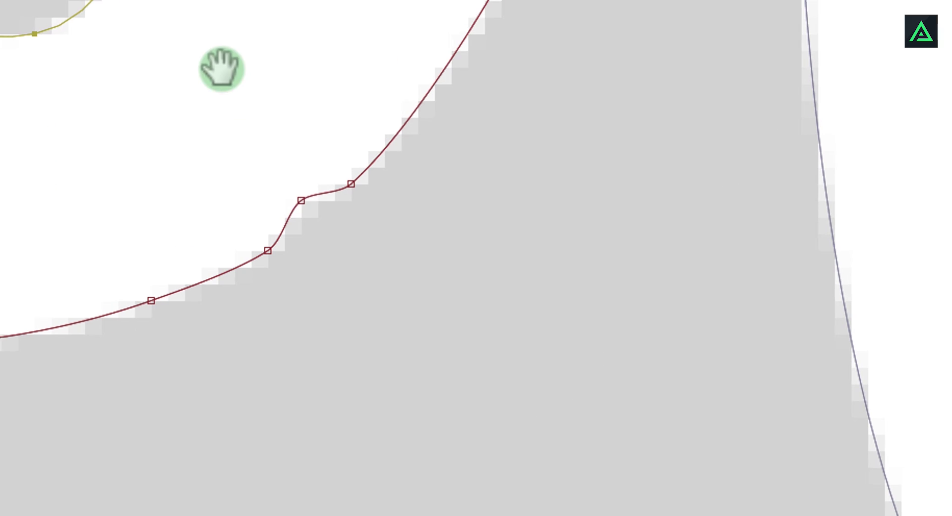
Clean up the uneven vertices on the outer traced mask around the letter C so its curve follows the lettering smoothly.
left_click_drag(299, 205, 310, 216)
key("ctrl+minus")
left_click_drag(42, 220, 446, 219)
key("ctrl+plus")
left_click(129, 236)
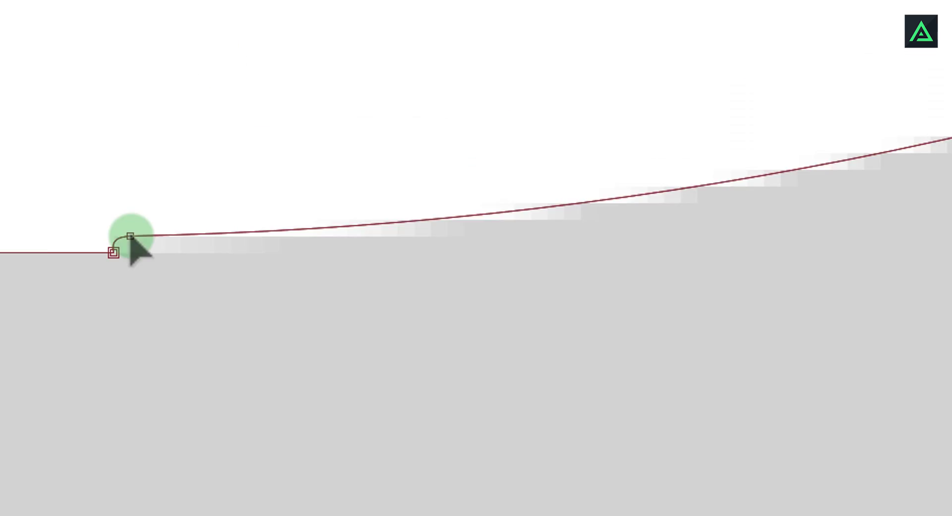
left_click(255, 332)
left_click(302, 341)
scroll(261, 315, "down", 1)
left_click(262, 174)
scroll(385, 219, "up", 1)
Smooth the kinked vertices on the second o's inner mask and on the neighbouring traced letter outlines.
left_click_drag(278, 170, 278, 204)
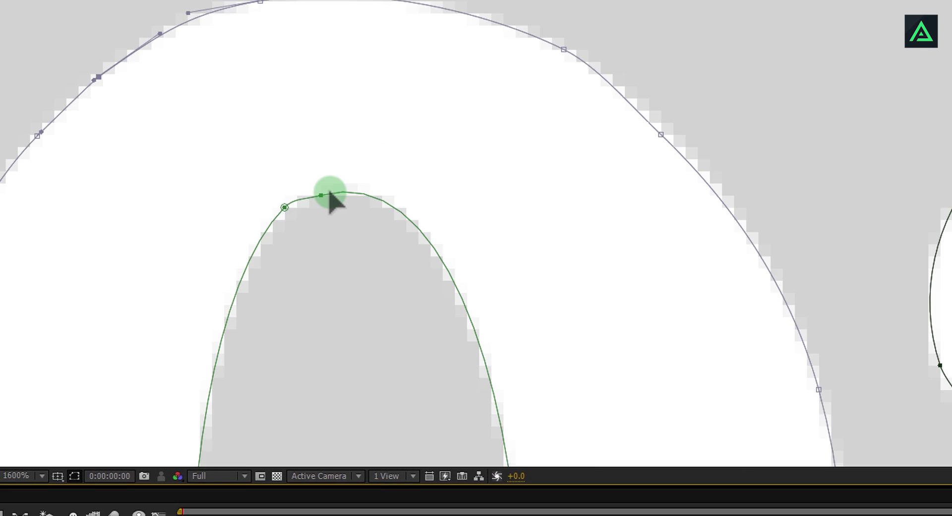
left_click(294, 195)
left_click(252, 208)
Inspect the traced mask outlines along the whole word, and fit the composition in the viewer with nothing selected.
scroll(252, 208, "down", 2)
left_click_drag(750, 232, 317, 159)
scroll(290, 324, "up", 2)
left_click_drag(377, 287, 313, 221)
left_click(441, 218)
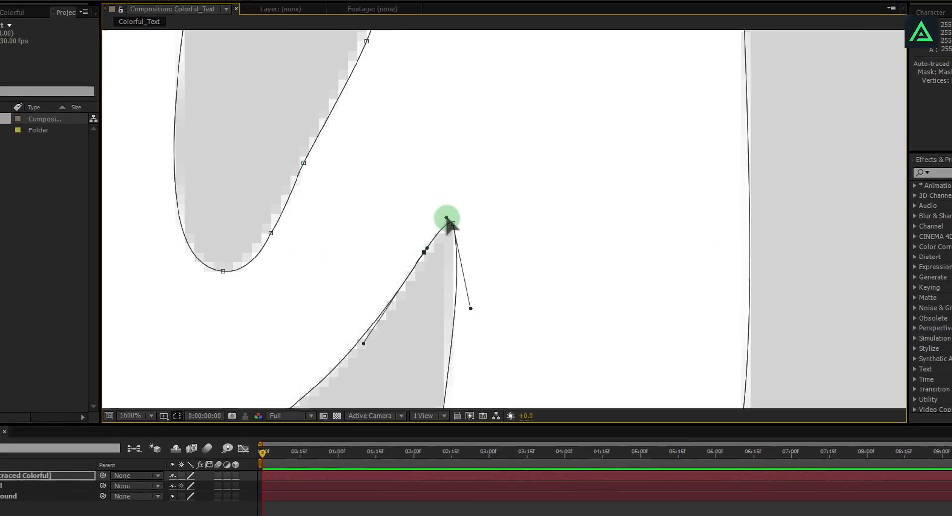
scroll(441, 218, "down", 2)
scroll(292, 205, "up", 2)
scroll(293, 205, "down", 2)
scroll(589, 188, "up", 2)
scroll(585, 187, "down", 3)
left_click_drag(258, 292, 490, 299)
scroll(490, 299, "up", 2)
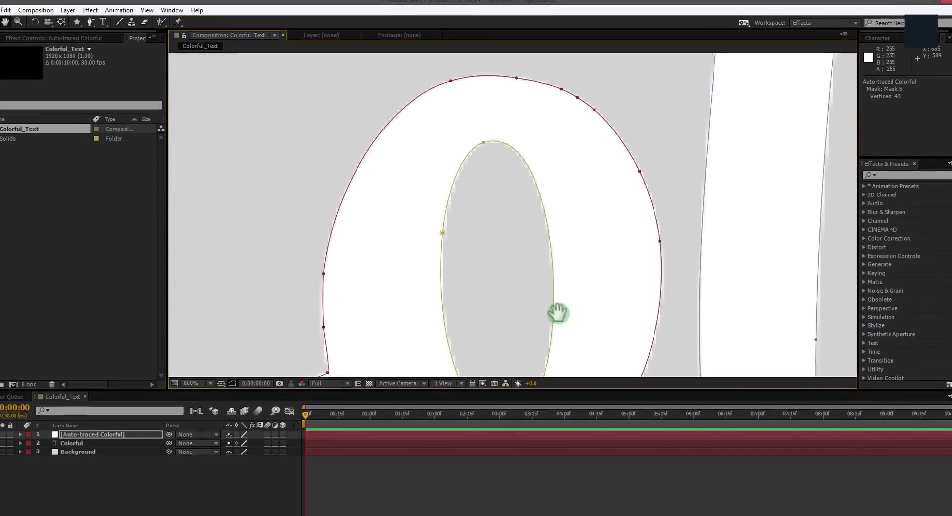
left_click_drag(557, 324, 620, 312)
left_click_drag(587, 194, 419, 245)
scroll(420, 245, "down", 6)
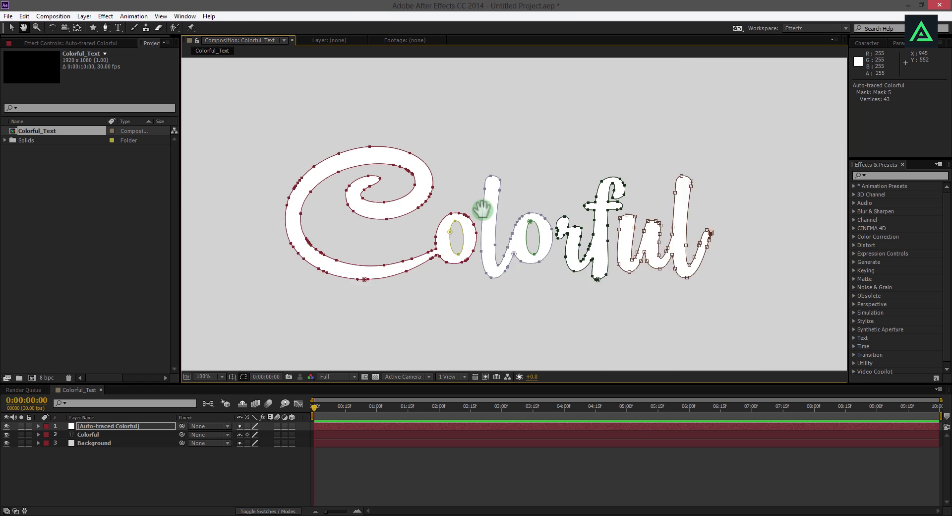
left_click_drag(595, 238, 600, 266)
scroll(555, 267, "down", 2)
left_click(208, 377)
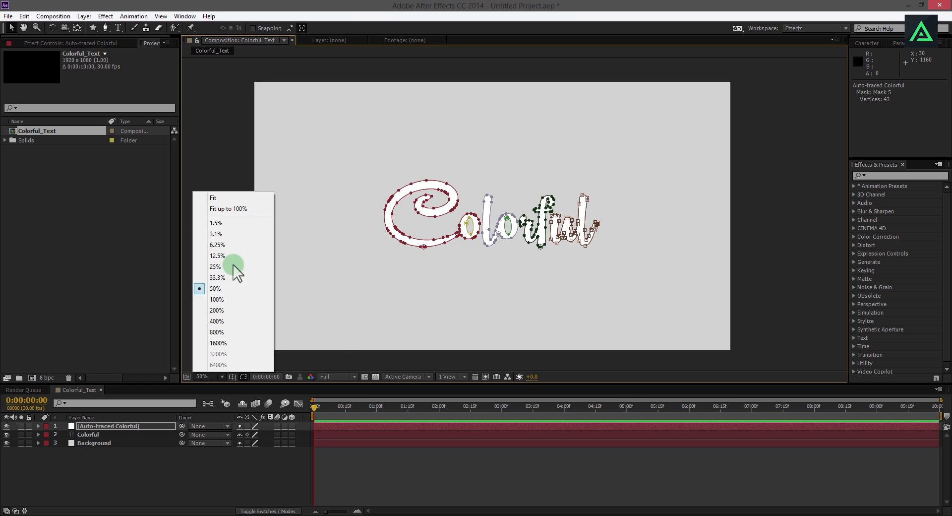
left_click(208, 212)
left_click(239, 465)
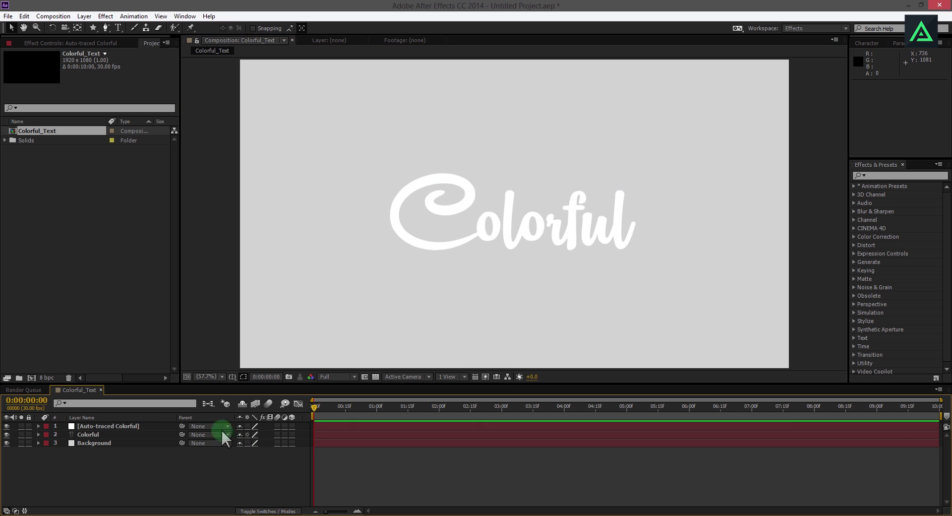
Hide the Colorful text layer and apply the Stroke effect from Generate to the Auto-traced Colorful layer.
left_click(97, 425)
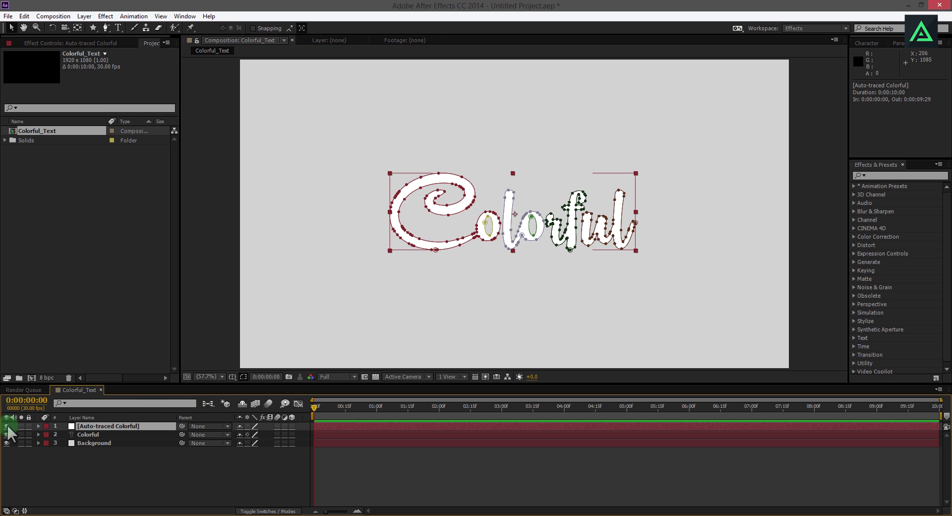
left_click(882, 175)
type("str")
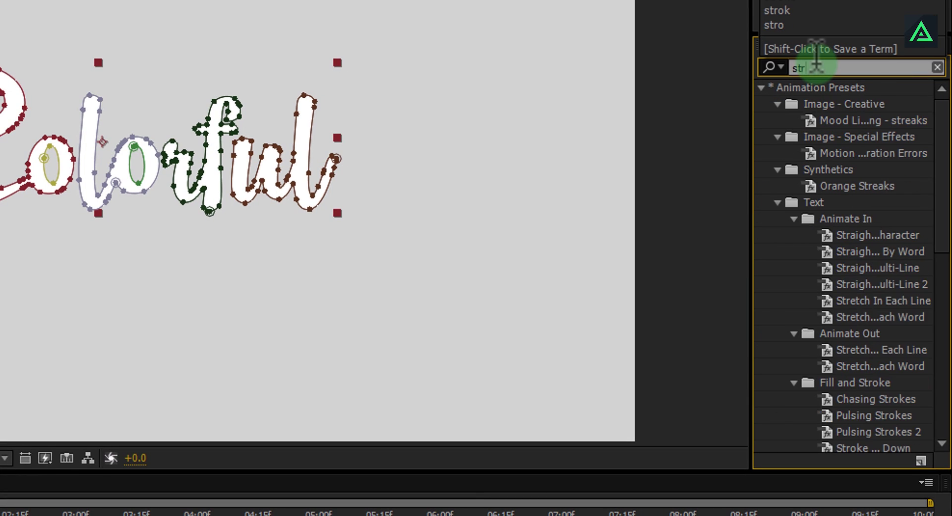
type("ok")
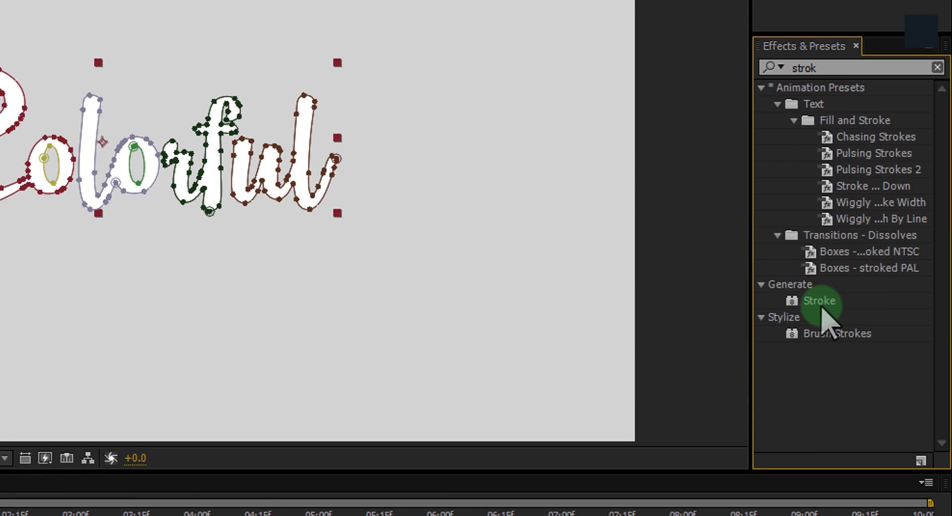
left_click(815, 302)
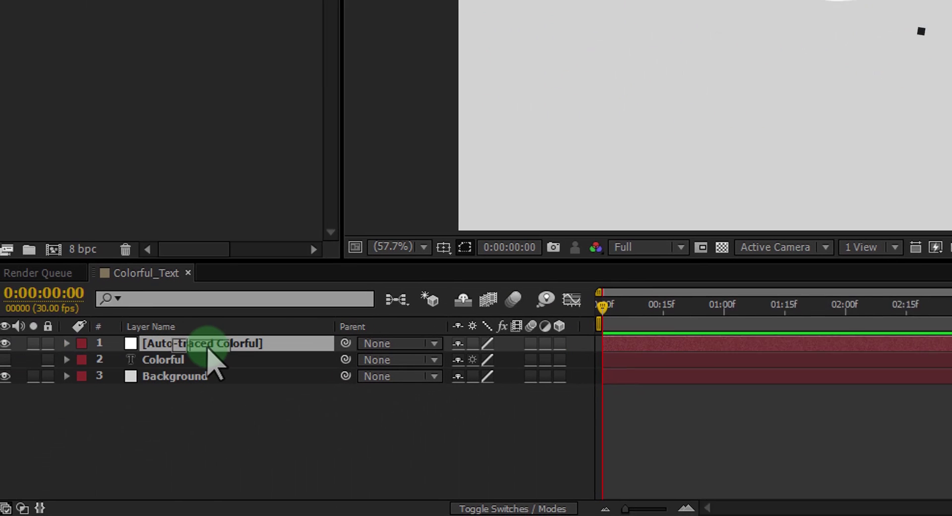
left_click_drag(209, 350, 215, 342)
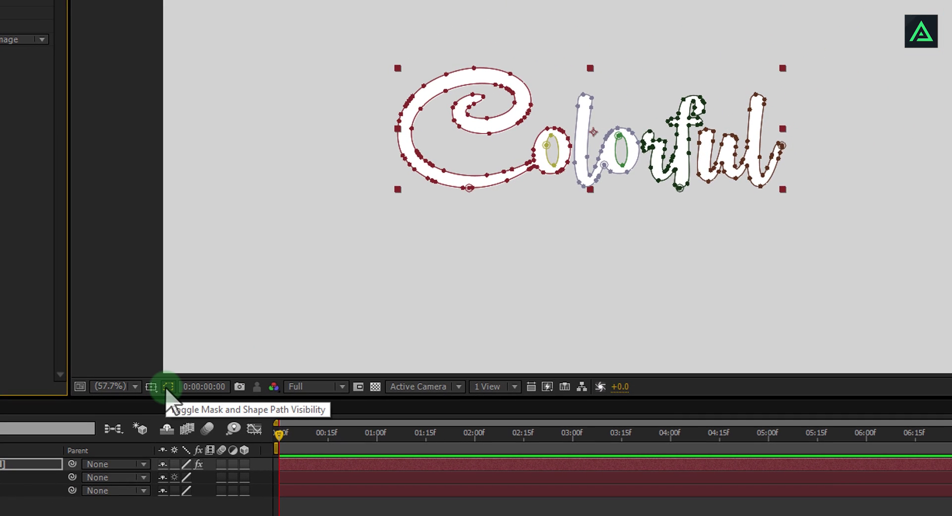
Hide the mask outlines in the viewer, then make the Stroke follow all masks in red, colour D03232.
left_click(169, 387)
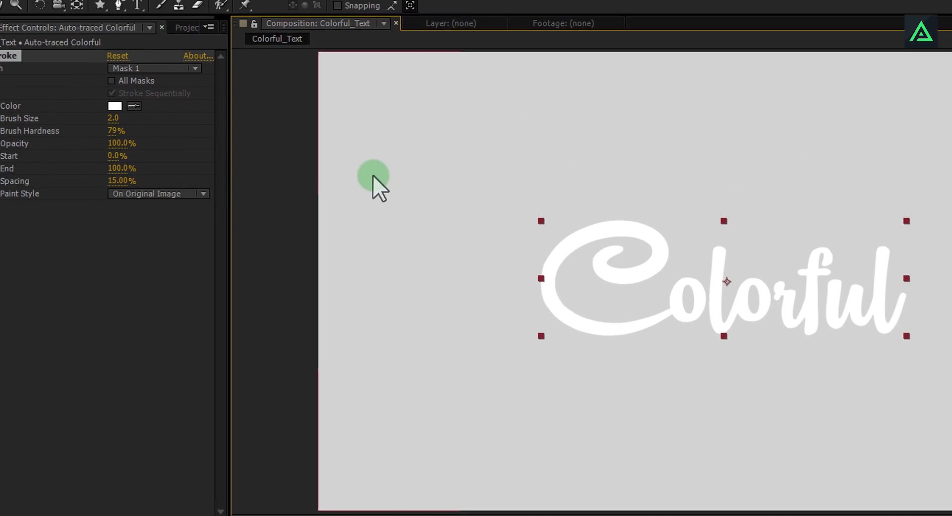
left_click(148, 116)
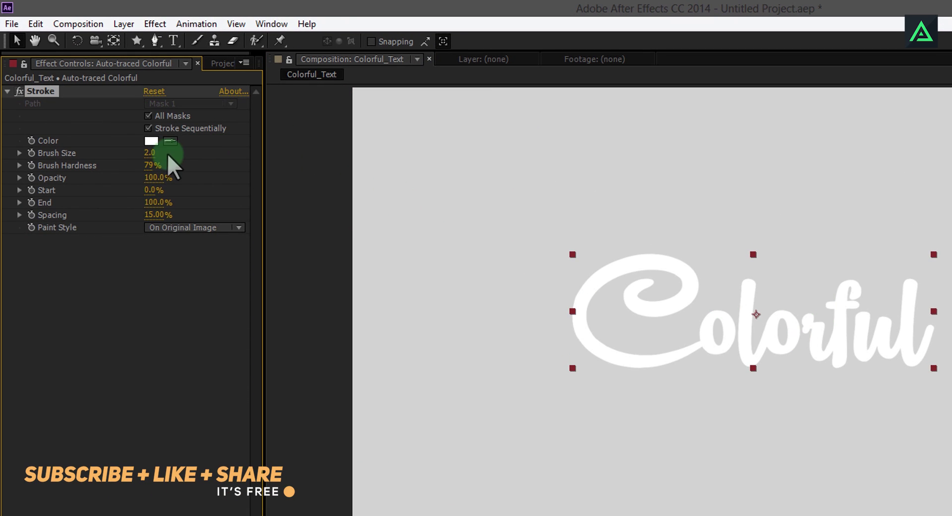
left_click(151, 141)
left_click_drag(645, 476, 679, 485)
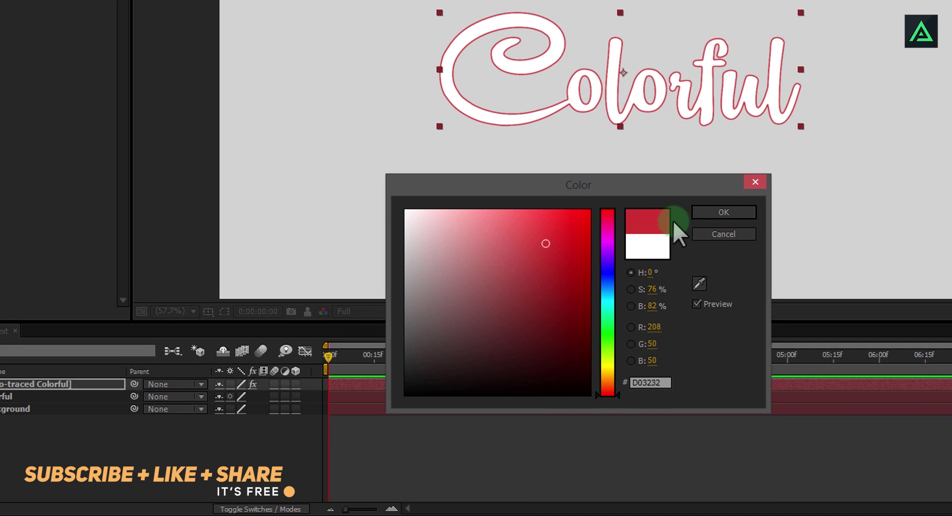
left_click(696, 212)
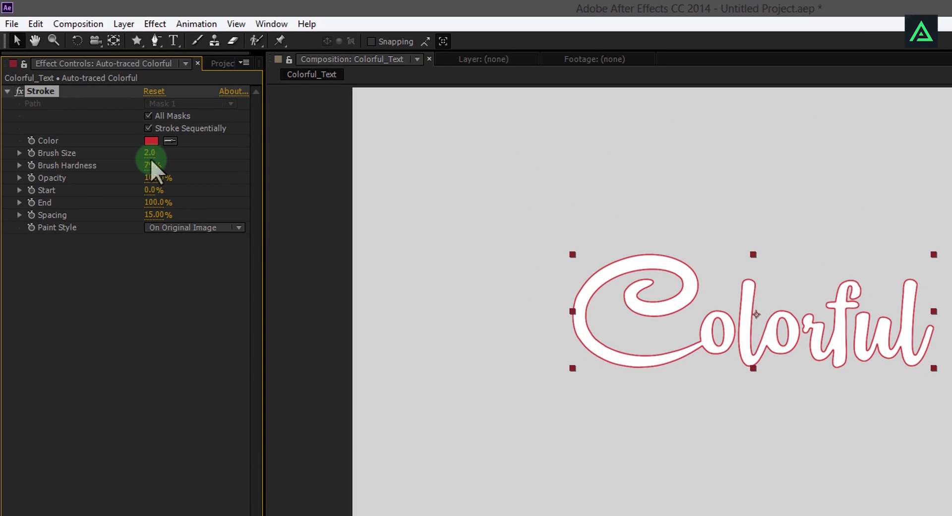
Set the Stroke's brush size to 23.6 and its brush hardness to 100%.
left_click_drag(151, 153, 320, 159)
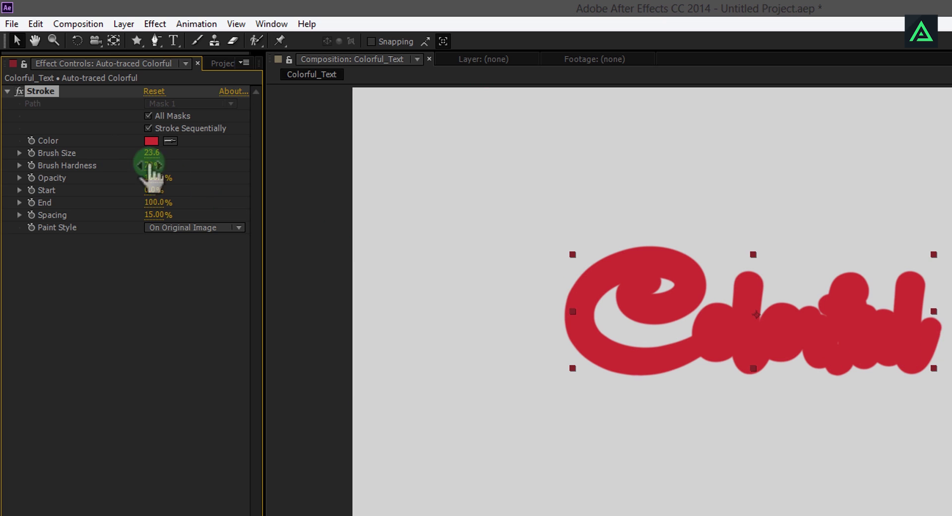
mouse_move(178, 143)
left_mouse_down()
mouse_move(431, 145)
mouse_move(493, 182)
left_mouse_up()
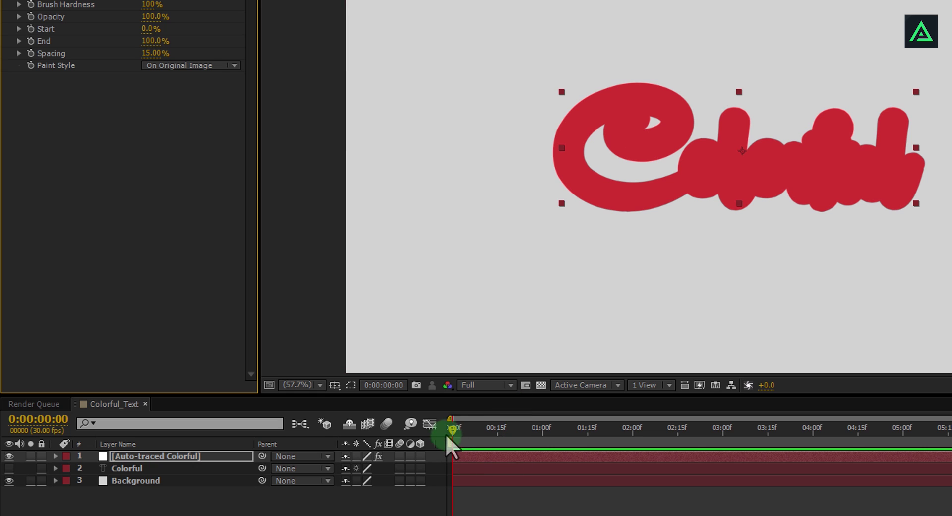
Move the current time to 0:00:01:00 and set the Stroke's paint style to Reveal Original Image.
left_click_drag(446, 435, 533, 441)
left_click(531, 415)
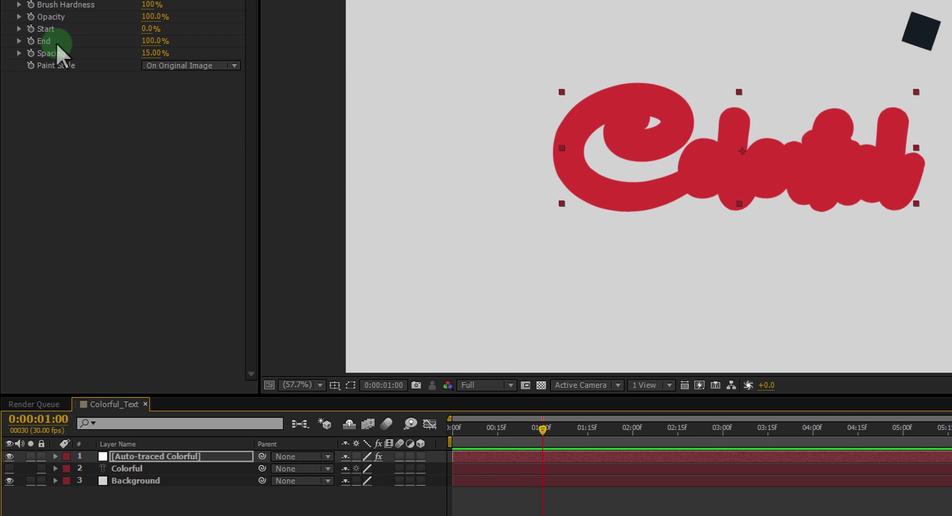
mouse_move(158, 42)
left_mouse_down()
mouse_move(103, 56)
mouse_move(195, 67)
left_mouse_up()
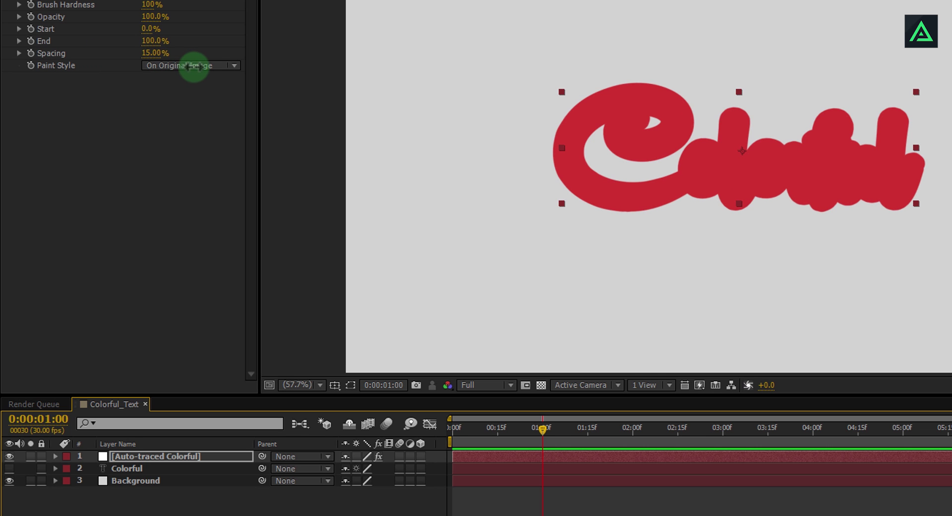
left_click(181, 66)
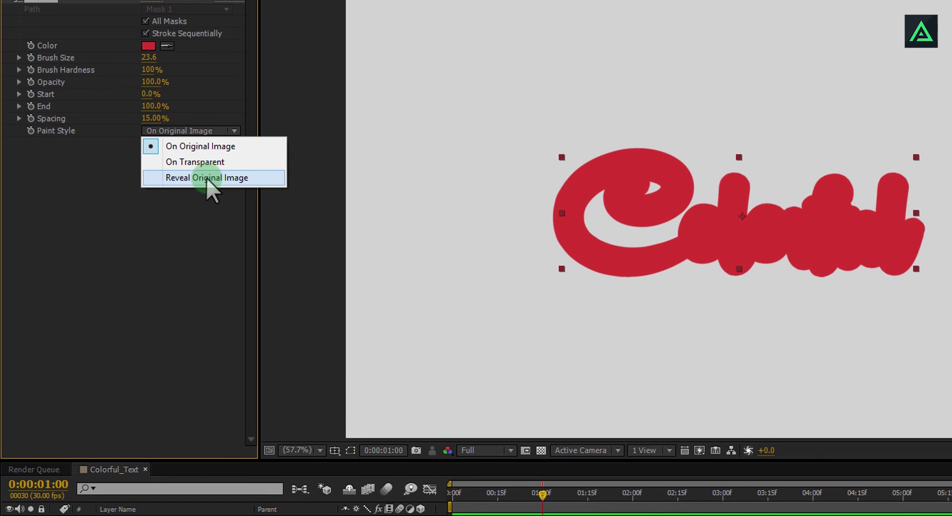
left_click(206, 177)
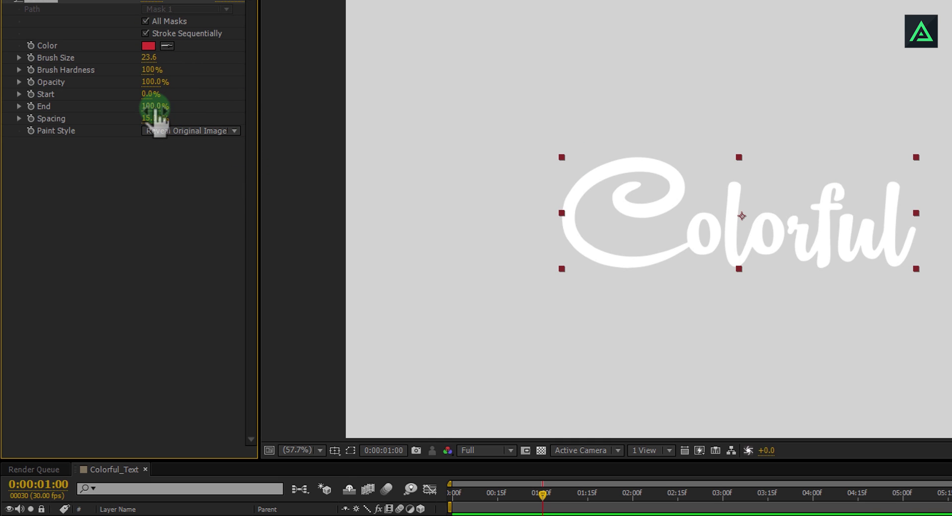
Turn off Stroke Sequentially, and set the Stroke's End to 0% and its Spacing to 0%.
left_click_drag(135, 113, 182, 131)
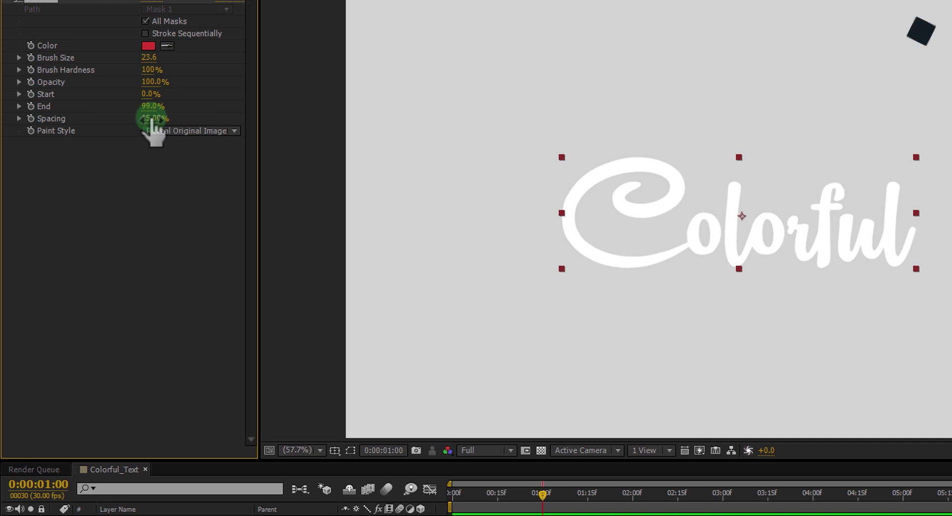
left_click(165, 119)
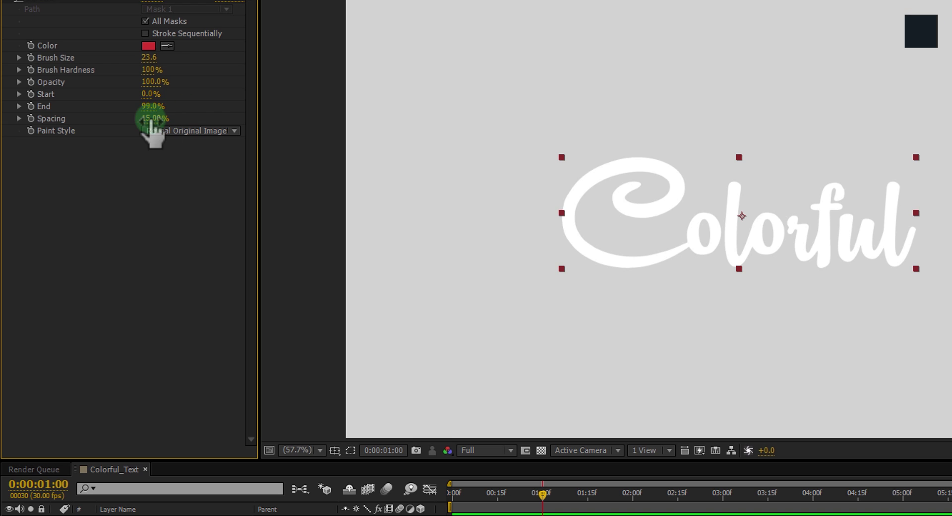
mouse_move(150, 120)
left_mouse_down()
mouse_move(106, 130)
mouse_move(106, 119)
mouse_move(97, 127)
mouse_move(161, 119)
mouse_move(45, 146)
left_mouse_up()
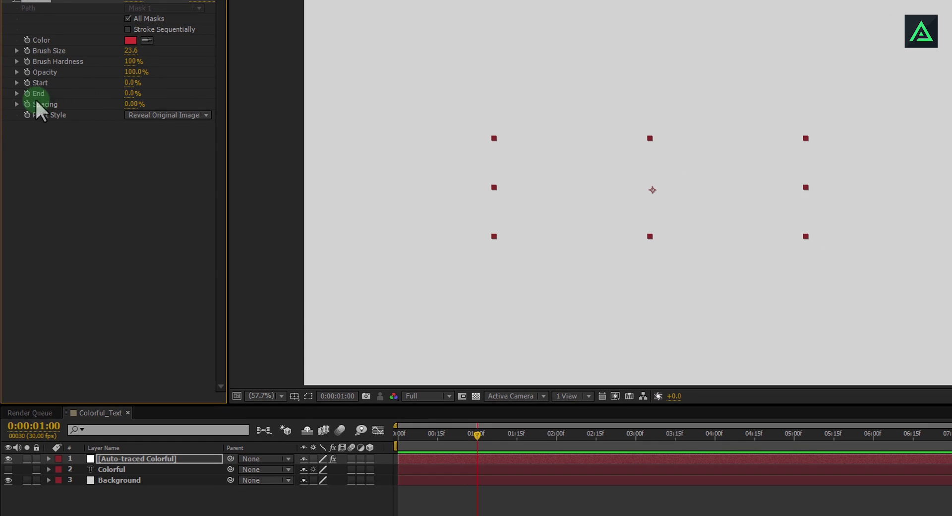
Animate the Stroke's End with keyframes from 0% at 0:00:01:00 to 100% at 0:00:03:01.
left_click_drag(477, 434, 559, 442)
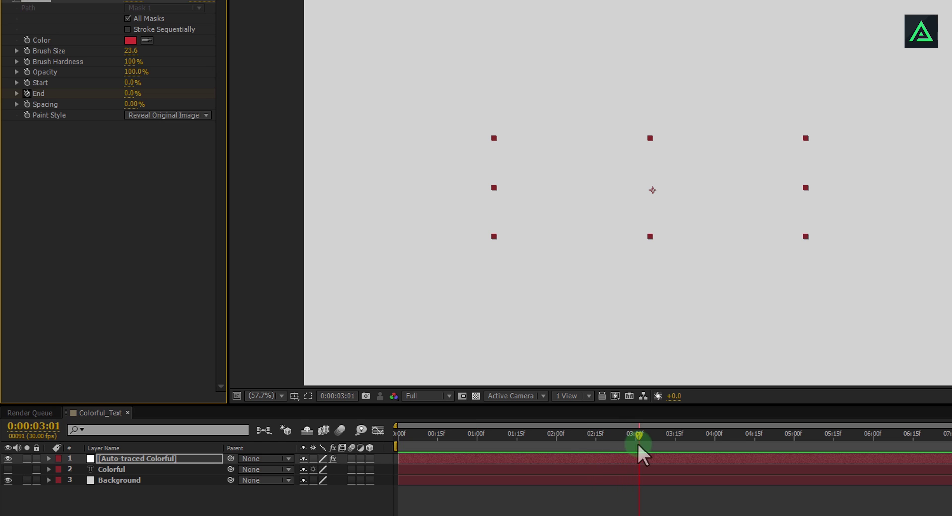
left_click_drag(638, 442, 636, 438)
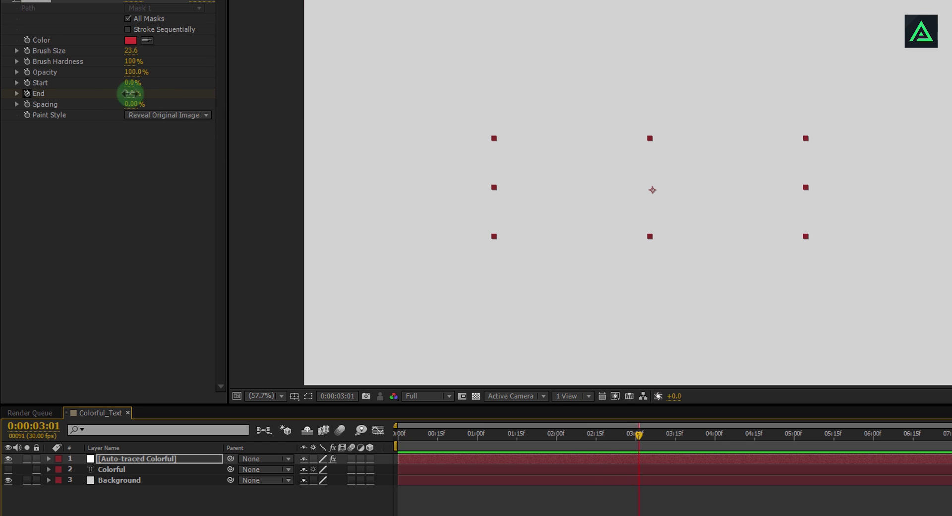
mouse_move(130, 93)
left_mouse_down()
mouse_move(363, 106)
mouse_move(456, 214)
left_mouse_up()
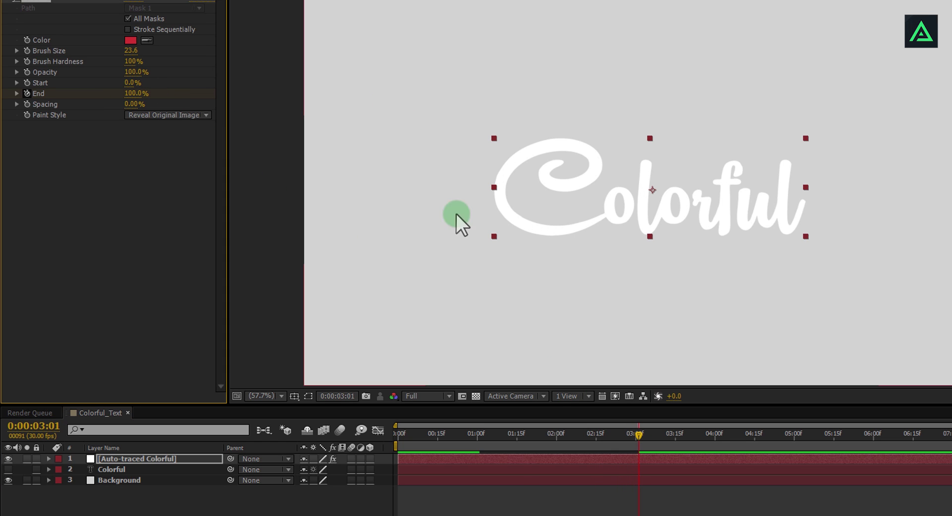
End the work area at 0:00:03:11 and preview the text reveal.
left_click(663, 436)
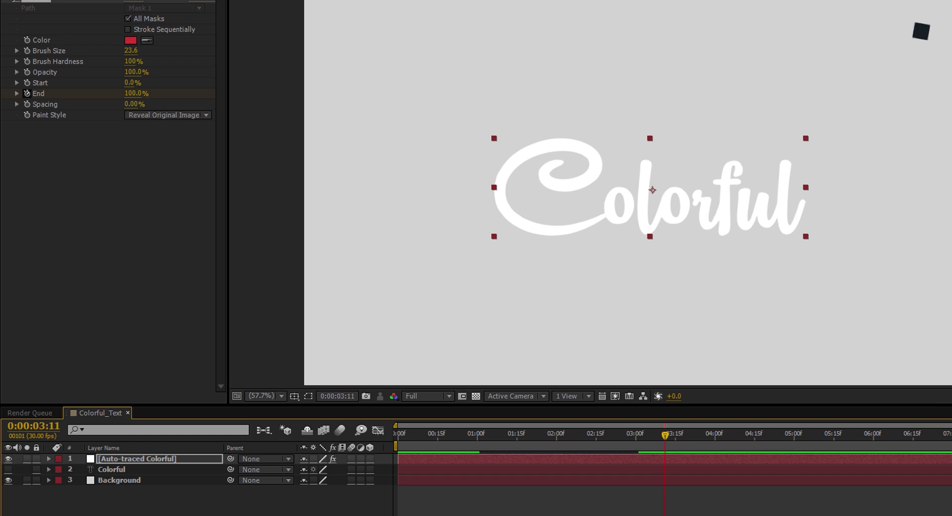
left_click_drag(950, 441, 667, 437)
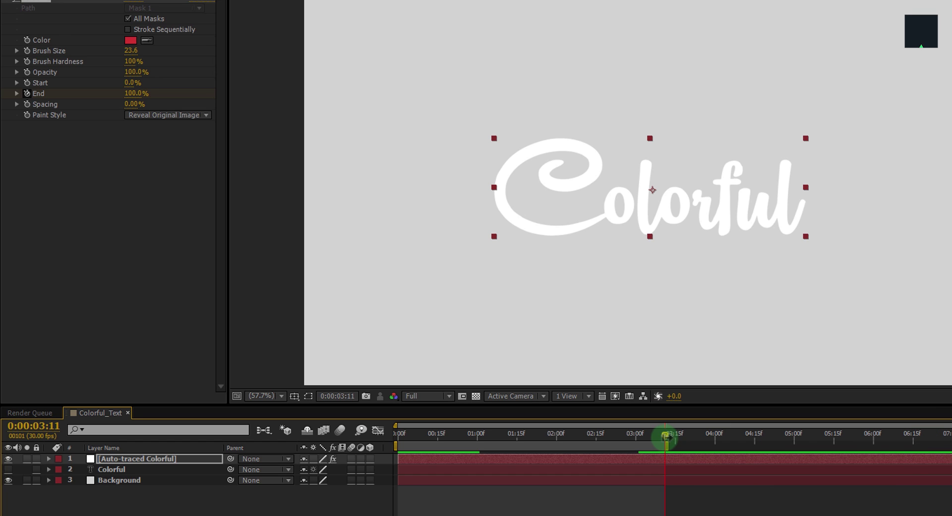
key("space")
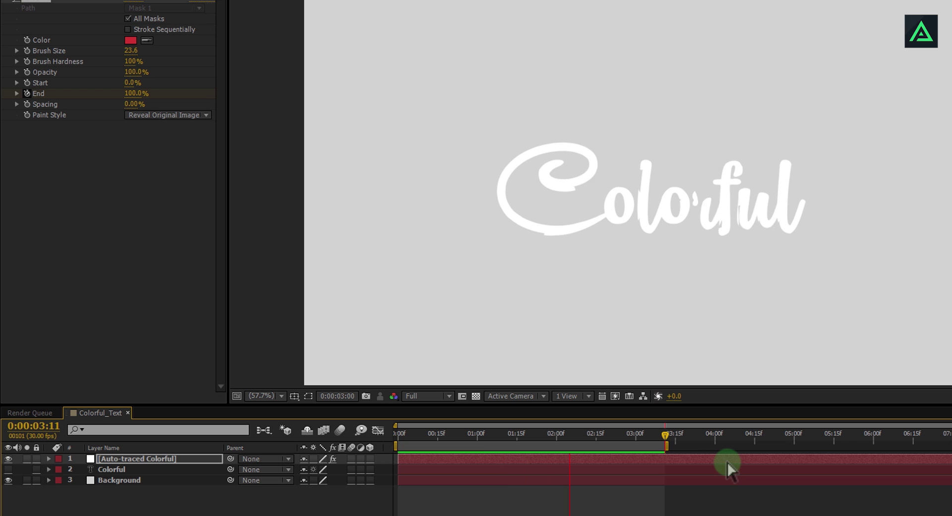
Show the Auto-traced Colorful layer's keyframes and apply Easy Ease to both End keyframes in the Graph Editor.
left_click(104, 457)
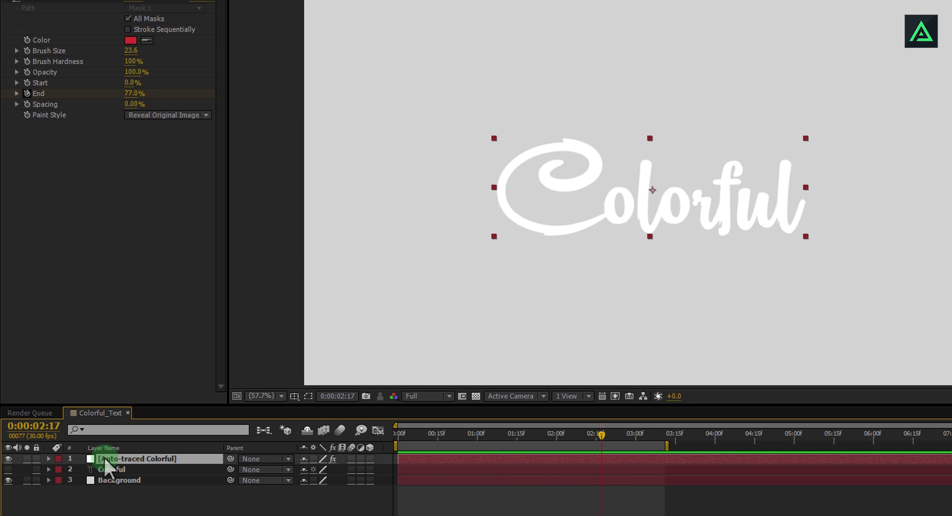
key("u")
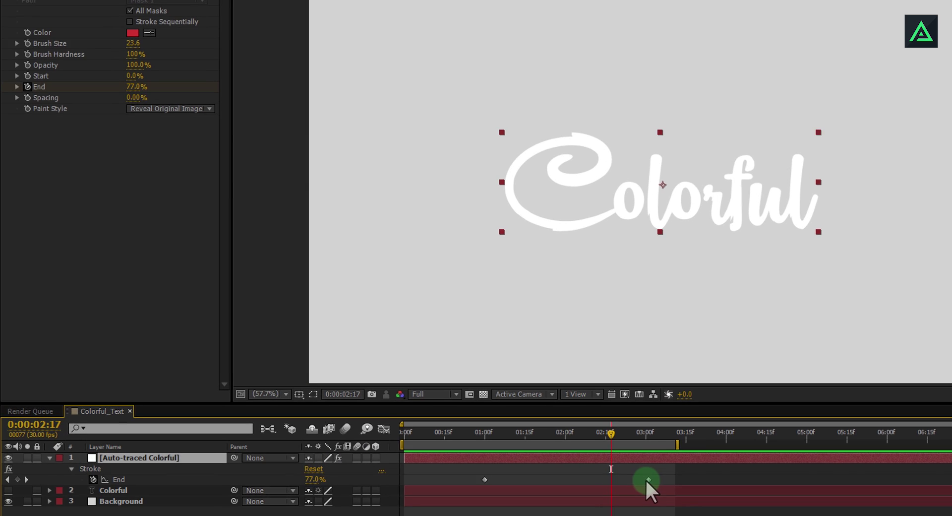
left_click(780, 471)
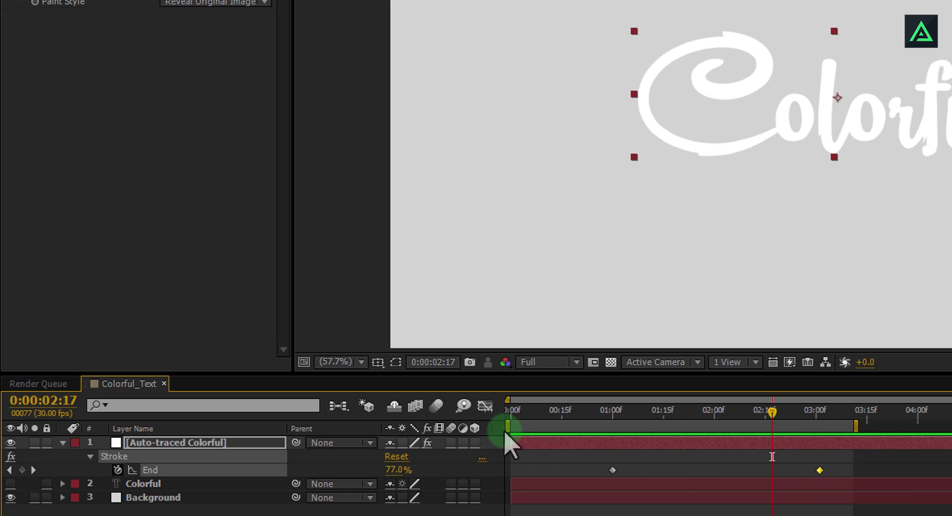
left_click(485, 406)
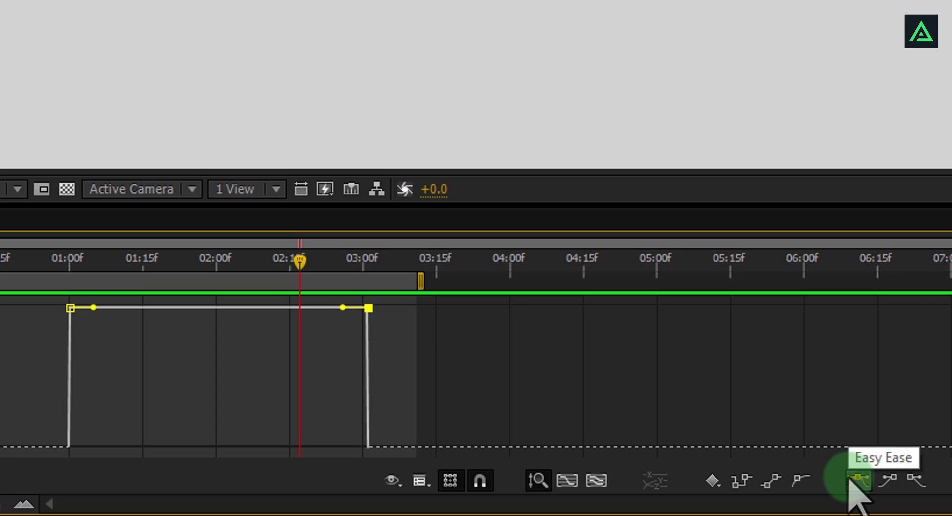
left_click(850, 478)
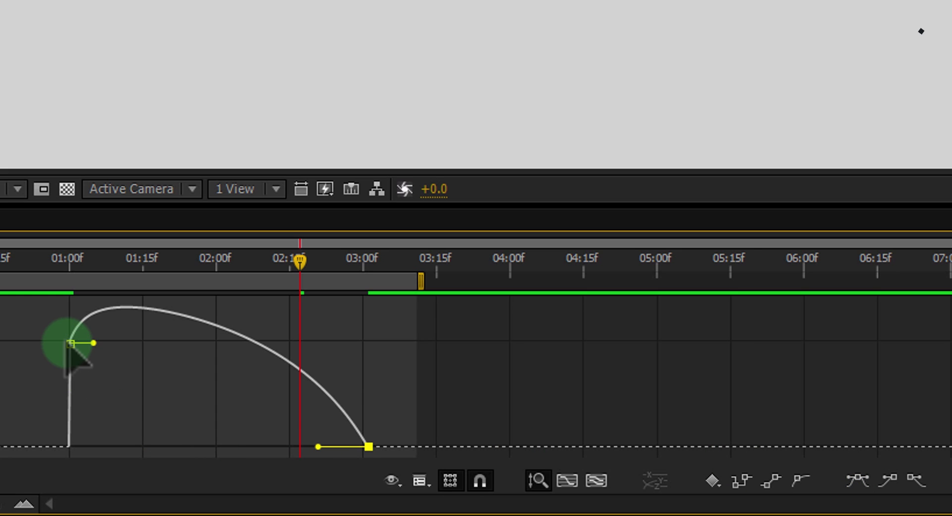
left_click(854, 479)
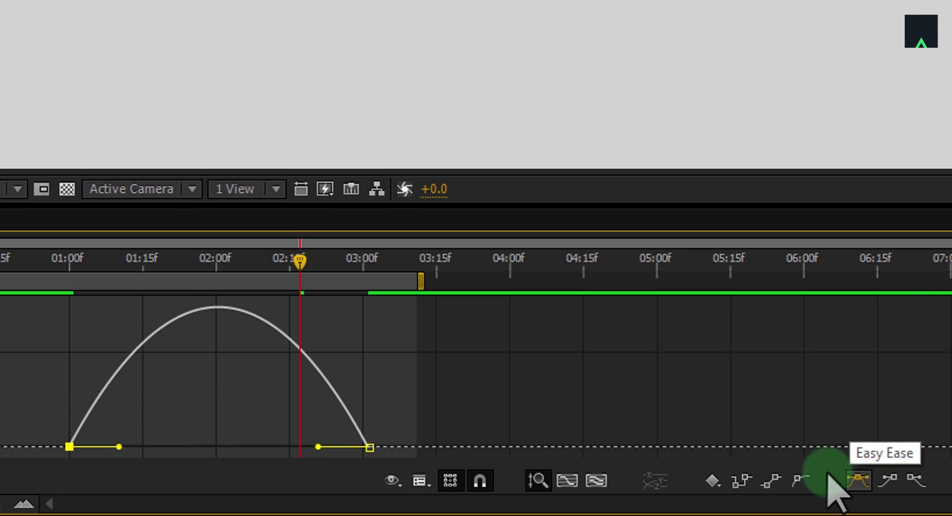
Stretch the last End keyframe's ease handle back to about 0:00:02:00, then leave the Graph Editor and preview the reveal.
left_click_drag(316, 446, 300, 447)
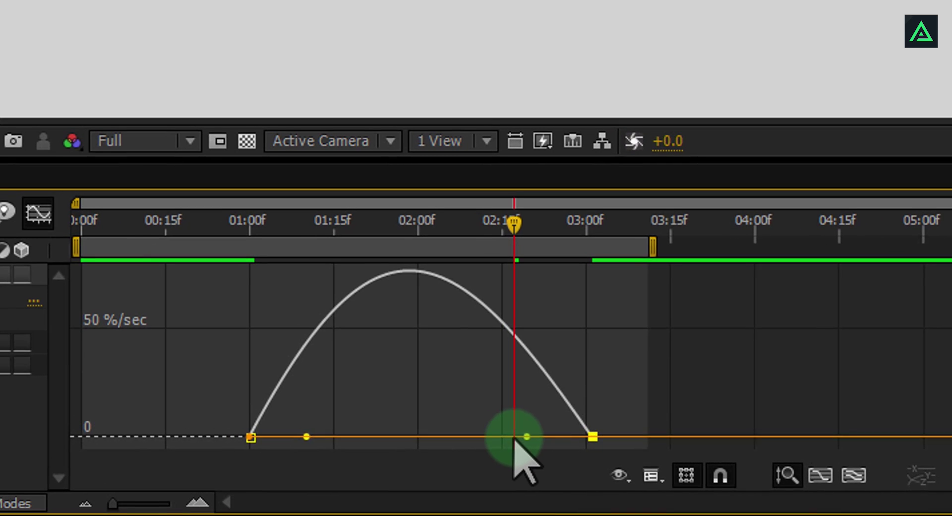
left_click_drag(513, 439, 418, 441)
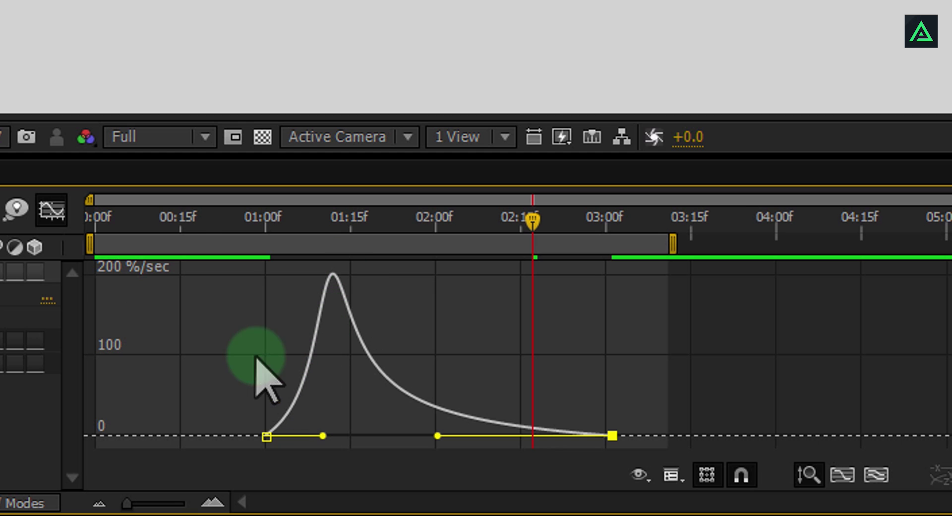
left_click(51, 210)
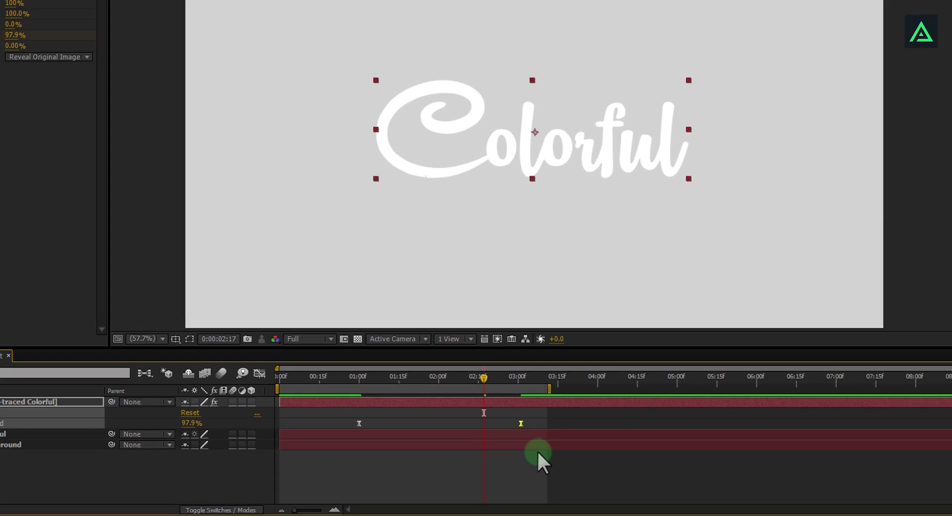
key("KP_0")
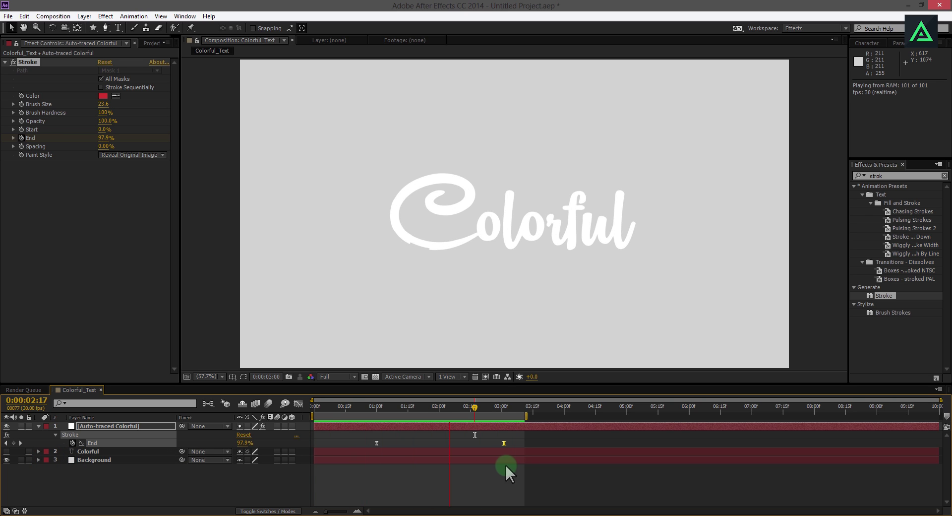
key("space")
Shorten the last End keyframe's ease handle so the speed peaks at about 113 %/sec, and preview the reveal again.
left_click(298, 403)
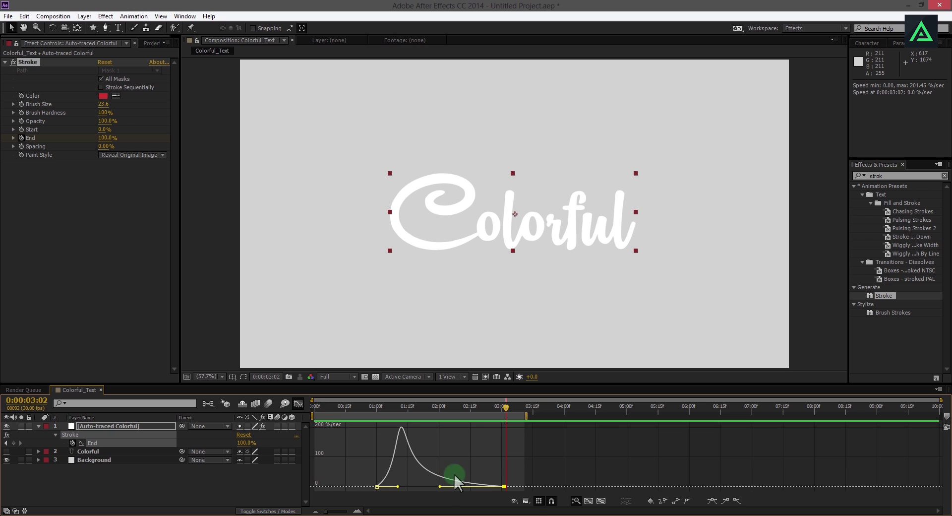
left_click_drag(439, 486, 458, 487)
left_click(298, 403)
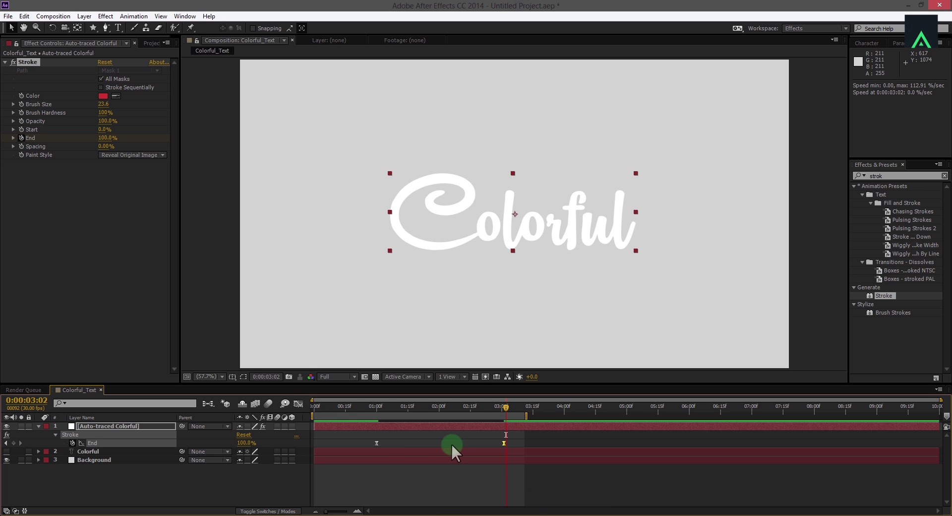
key("KP_0")
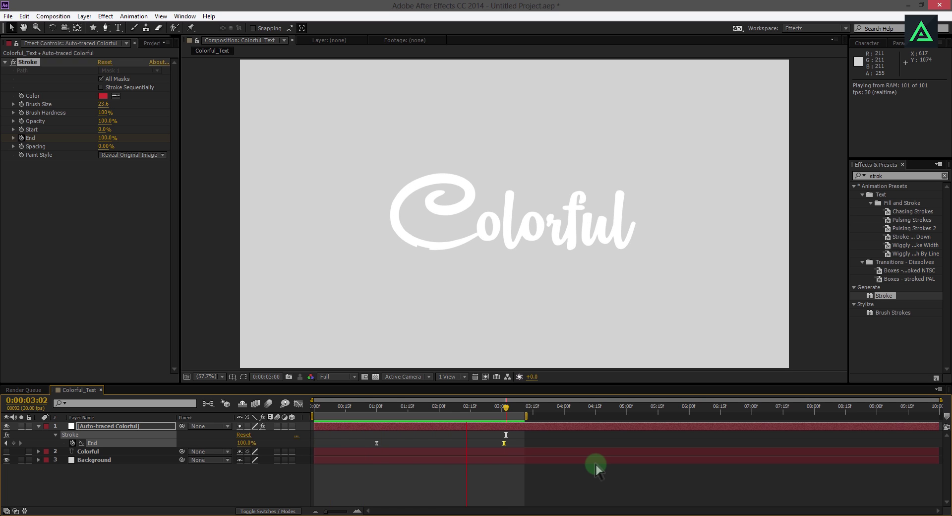
key("space")
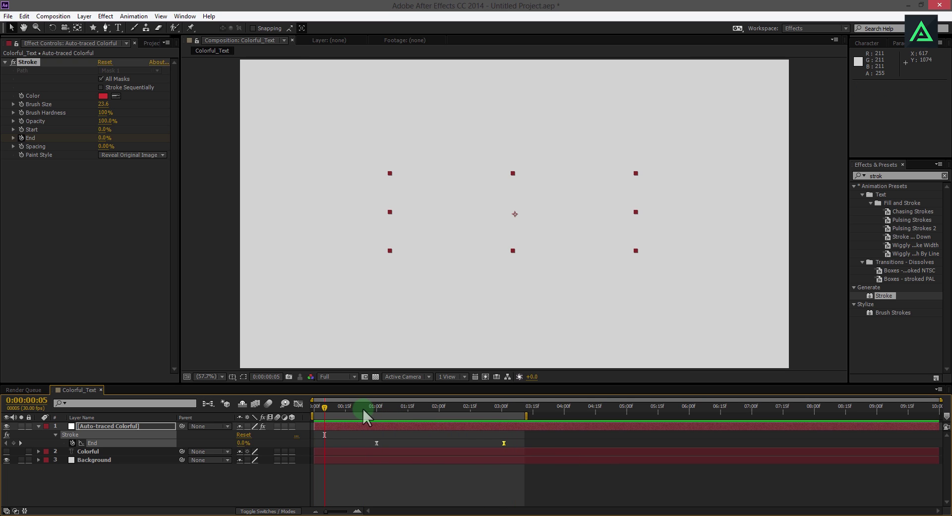
At 0:00:03:02, find the Fill effect and apply it to the Auto-traced Colorful layer.
left_click_drag(421, 418, 489, 417)
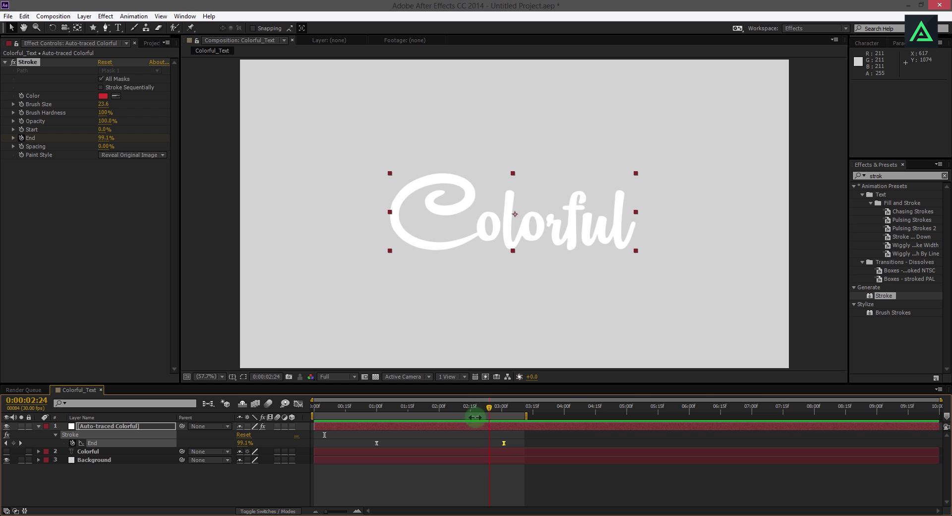
left_click(109, 421)
left_click(148, 421)
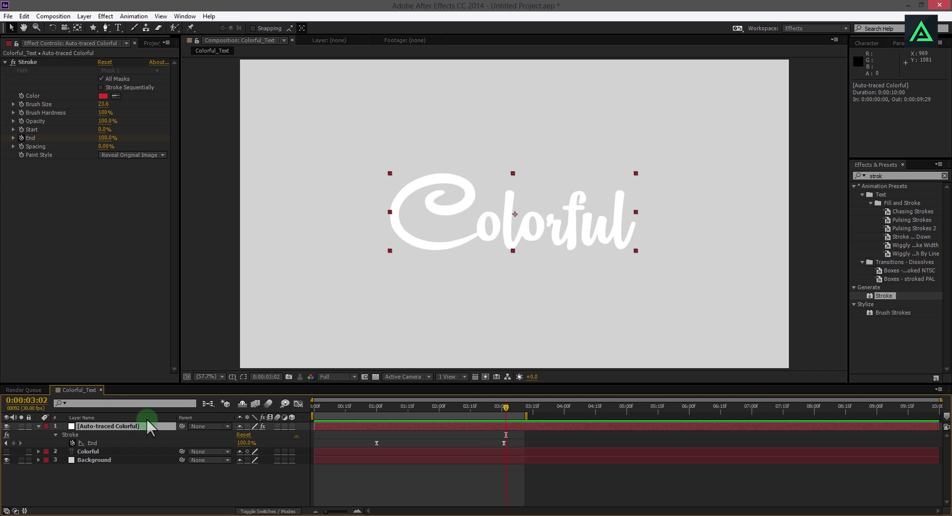
left_click(895, 176)
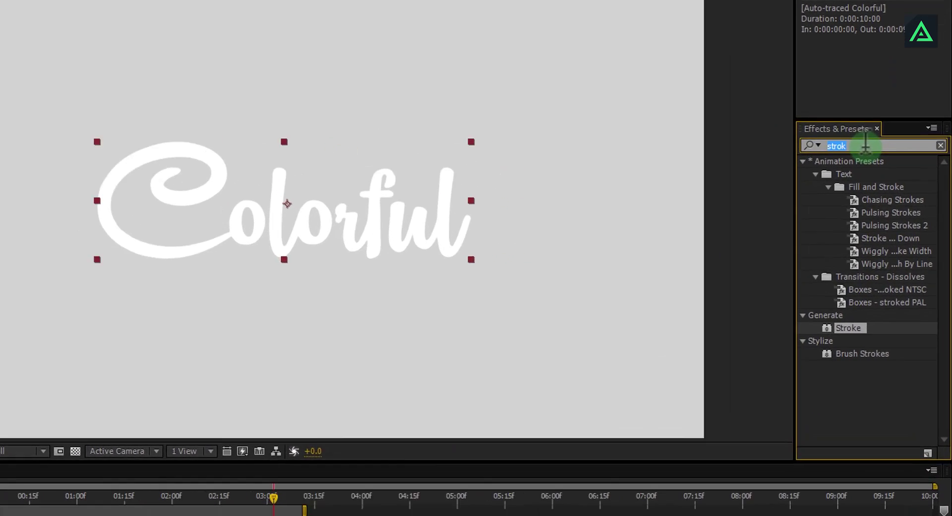
type("fi")
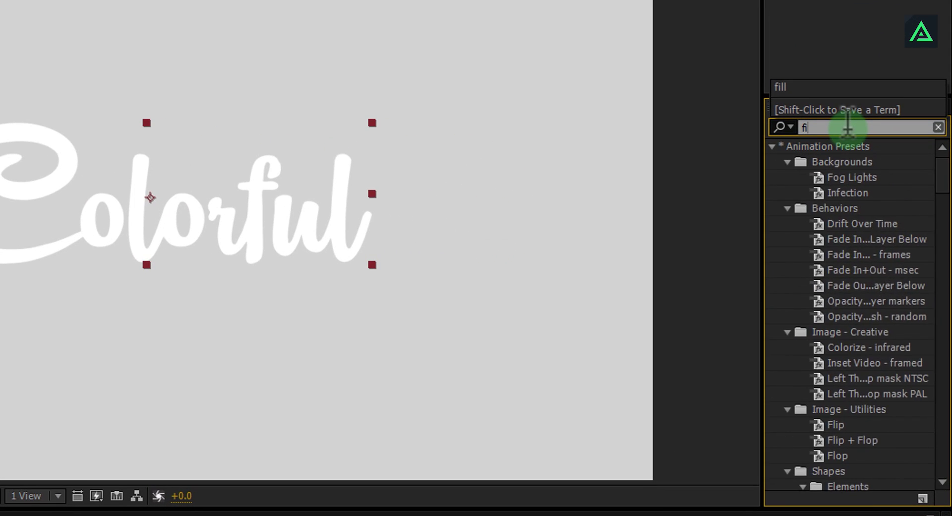
type("ll")
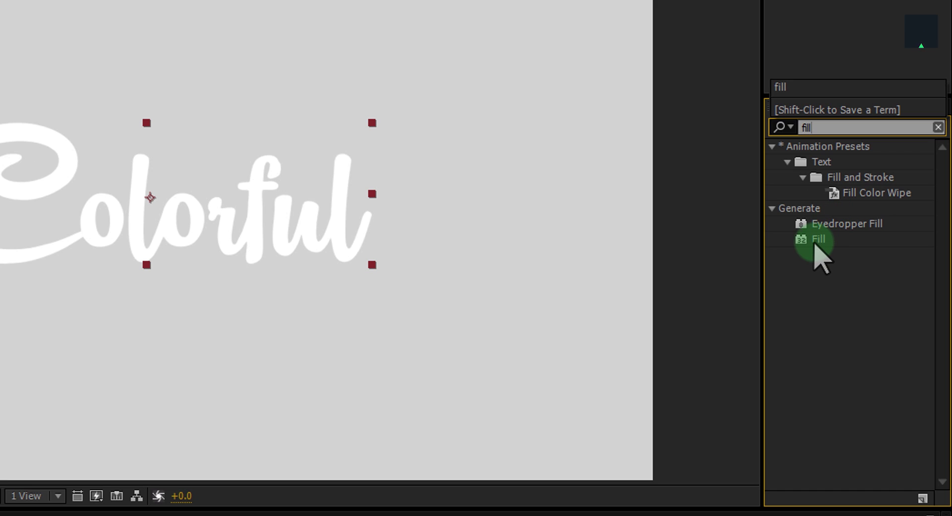
double_click(816, 241)
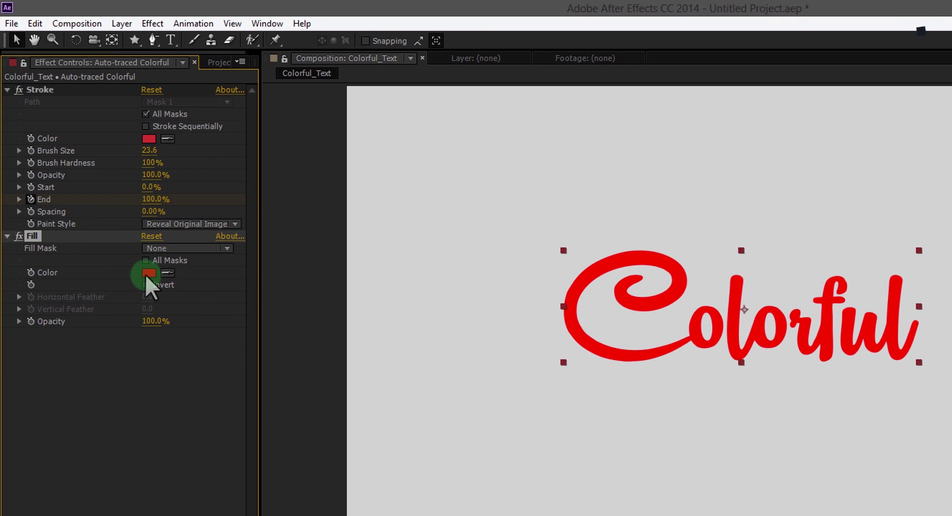
Set the Fill colour to a soft red, R 206, G 69, B 69.
left_click(148, 272)
mouse_move(686, 454)
left_mouse_down()
mouse_move(656, 461)
mouse_move(671, 473)
mouse_move(651, 479)
left_mouse_up()
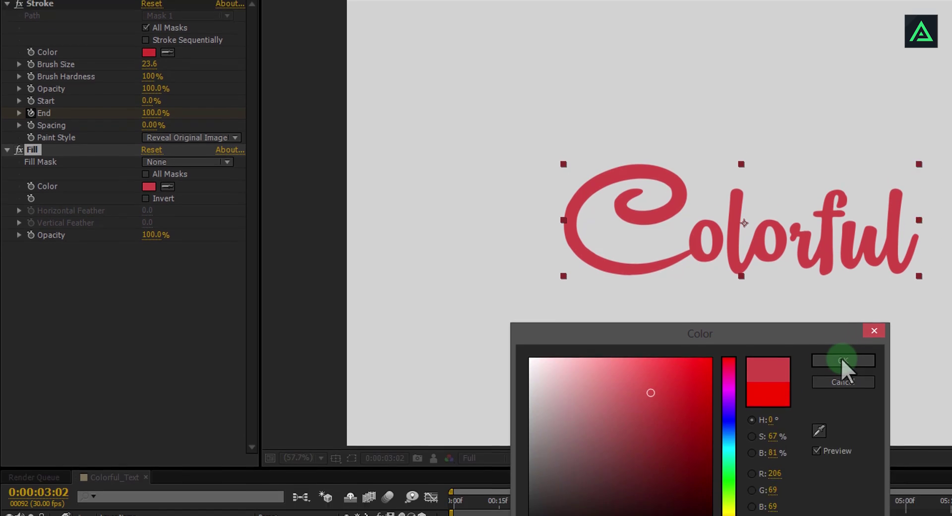
left_click(842, 446)
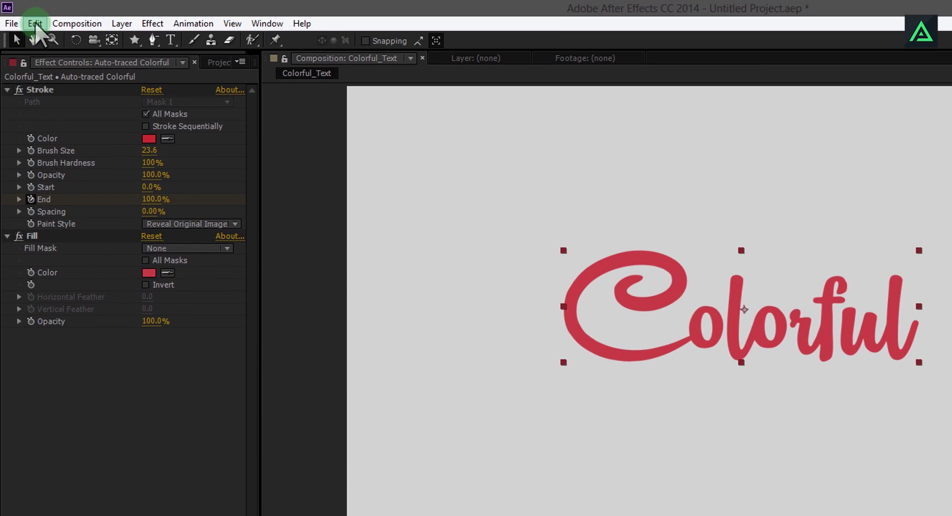
Duplicate the Auto-traced Colorful layer and set the copy's Fill colour to blue, R 69, G 133, B 206.
left_click(35, 22)
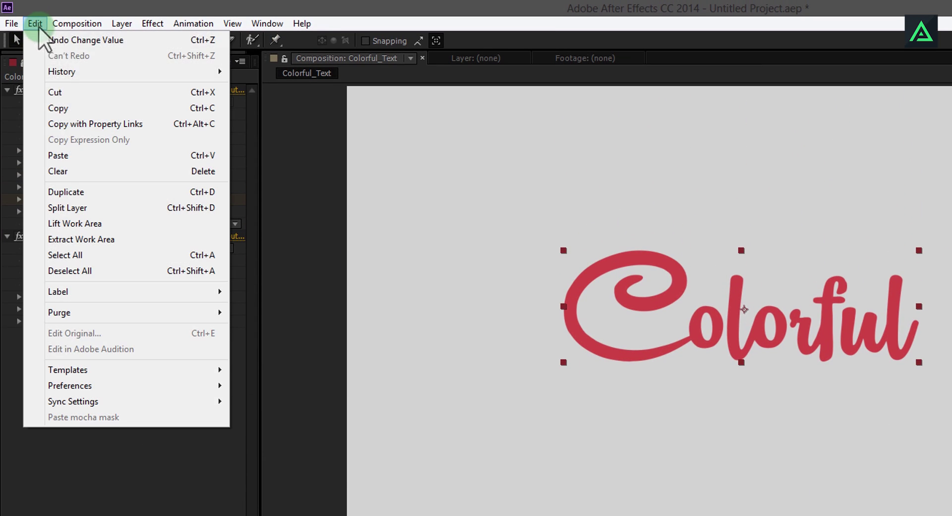
left_click(77, 191)
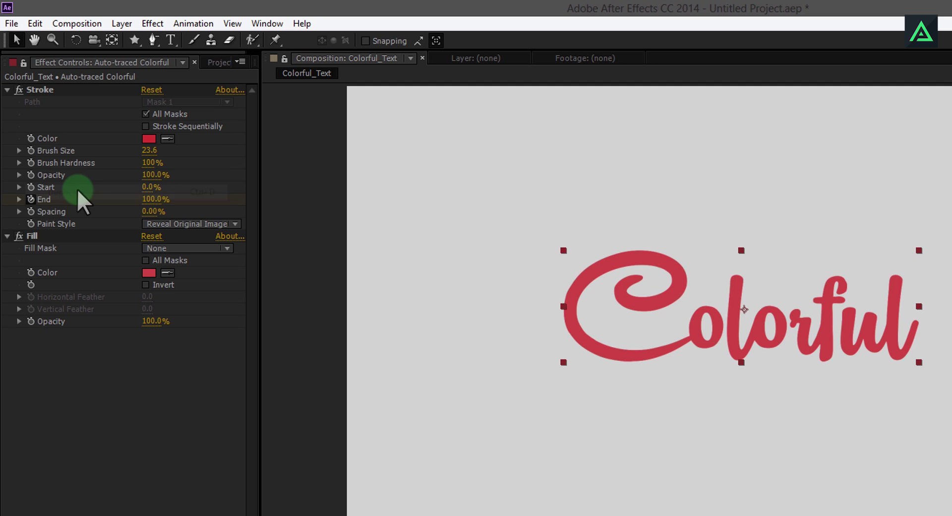
left_click(149, 272)
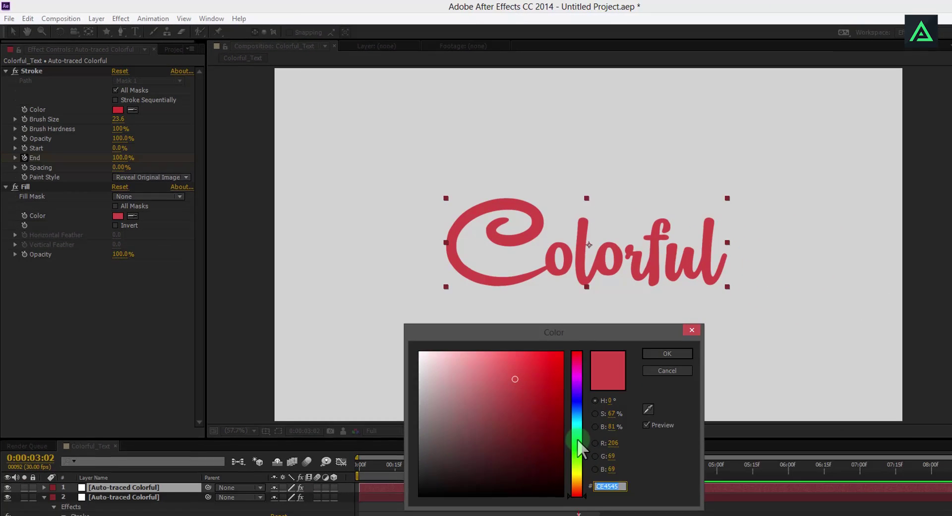
left_click(577, 411)
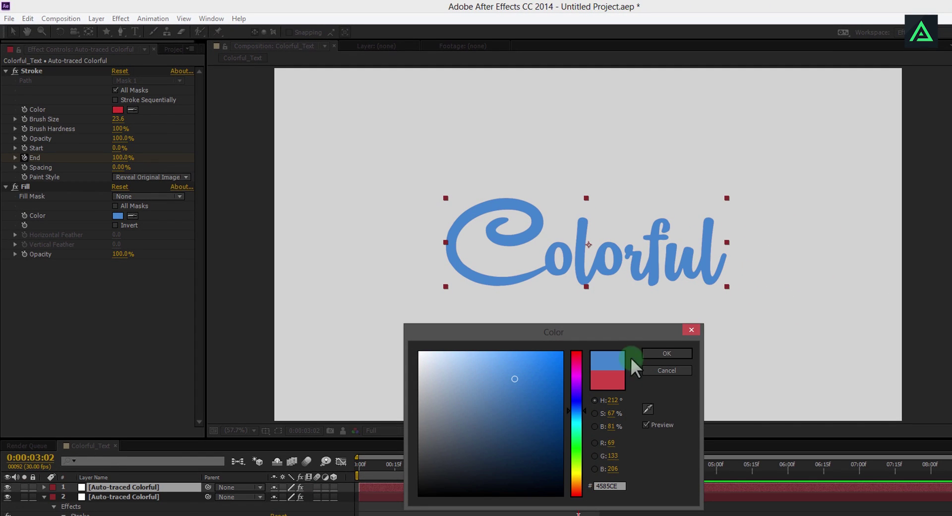
left_click(664, 353)
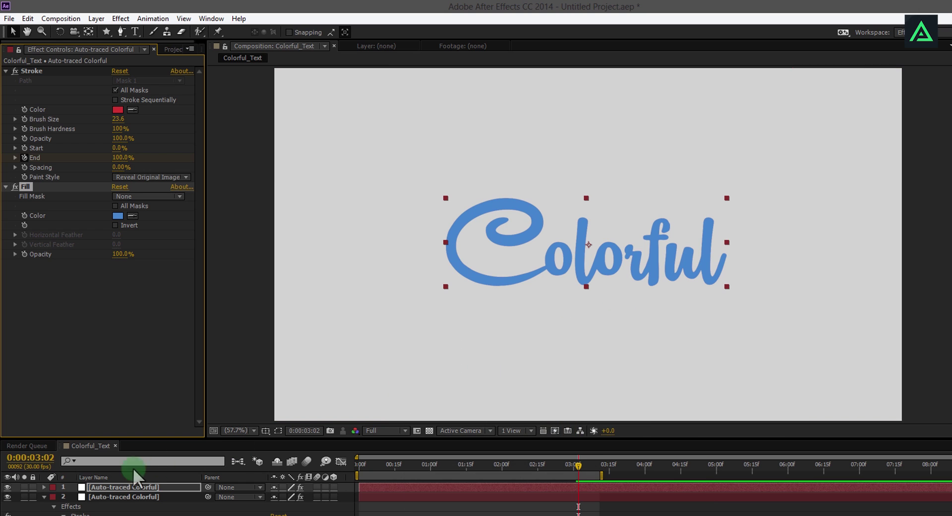
Duplicate the blue Auto-traced Colorful layer and set the new copy's Fill colour to teal, R 51, G 165, B 166.
left_click(113, 490)
left_click(28, 18)
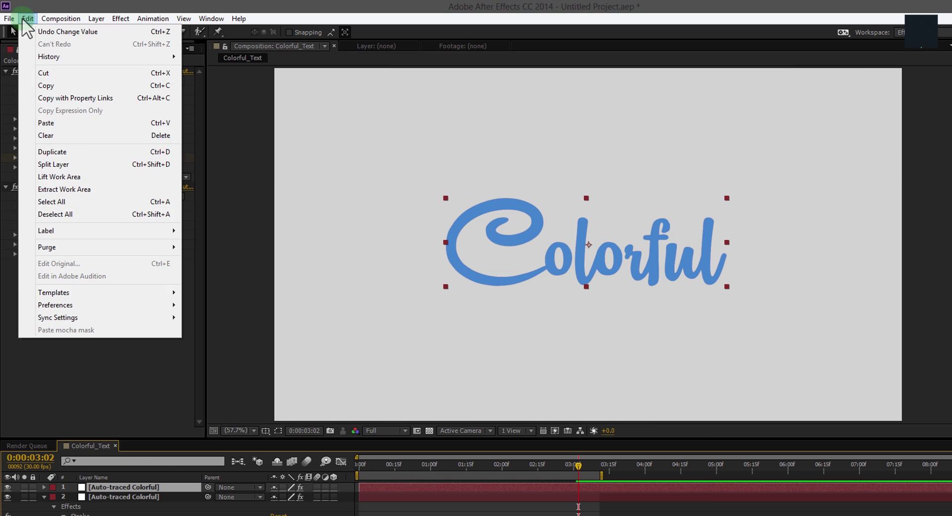
left_click(55, 170)
left_click(119, 216)
left_click_drag(576, 385, 577, 424)
left_click_drag(514, 382, 518, 402)
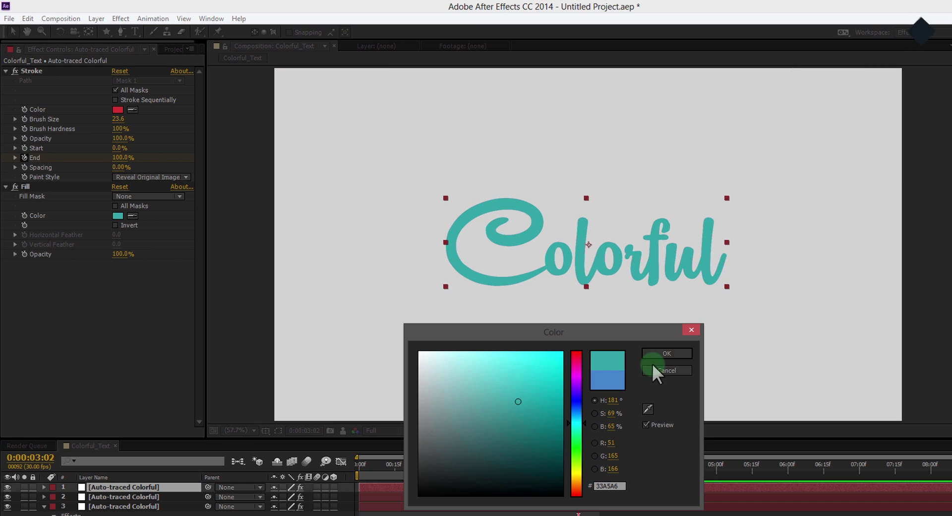
left_click(664, 353)
Change the teal copy's Fill colour to green, R 67, G 190, B 70.
left_click(117, 215)
left_click(575, 449)
left_click(510, 387)
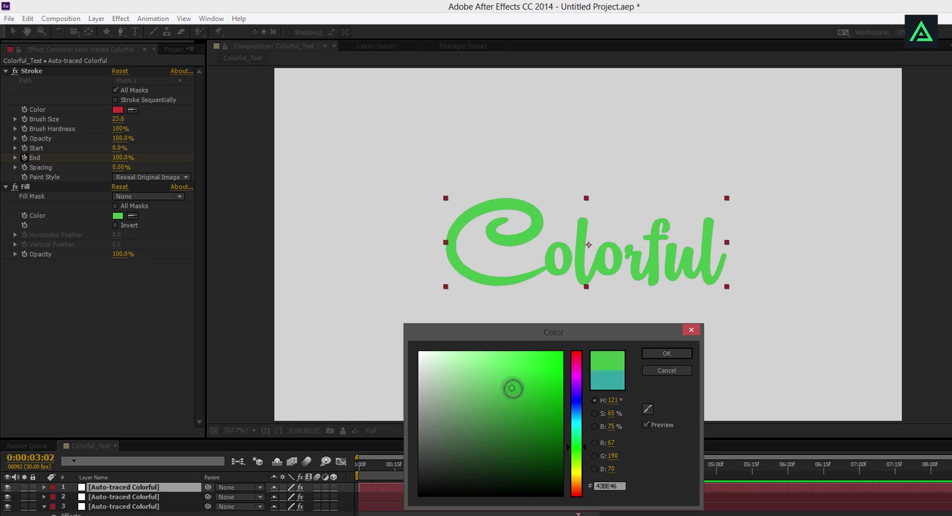
left_click(665, 353)
left_click(28, 18)
left_click(61, 152)
key("ctrl+z")
Duplicate the topmost green Auto-traced Colorful layer and set the new copy's Fill colour to golden yellow.
left_click(124, 486)
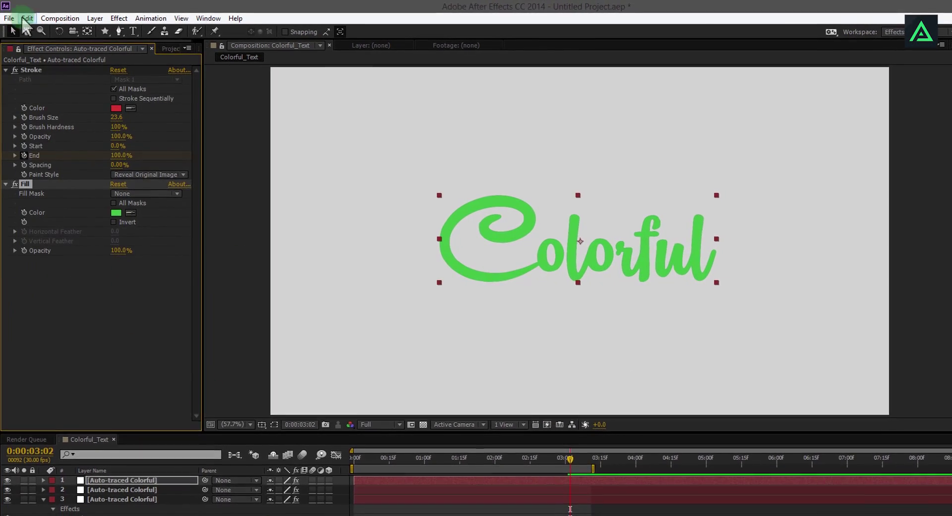
left_click(28, 18)
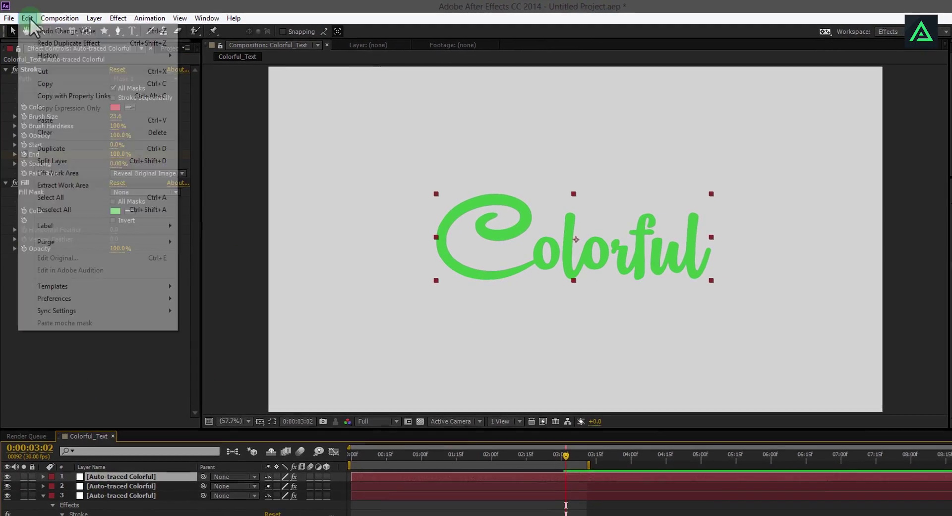
left_click(51, 148)
left_click(115, 211)
left_click_drag(563, 455, 563, 466)
mouse_move(538, 362)
left_mouse_down()
mouse_move(546, 351)
mouse_move(530, 346)
left_mouse_up()
left_click(493, 344)
left_click(623, 330)
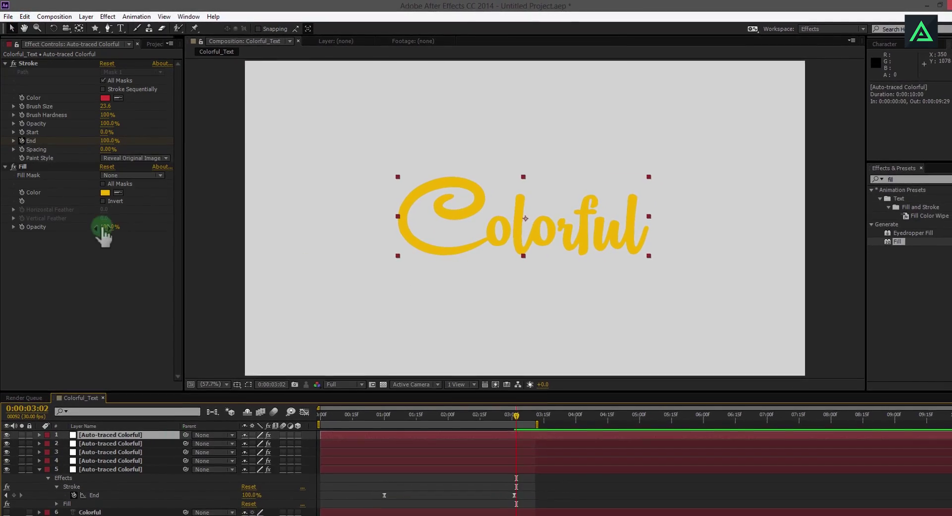
Duplicate the yellow layer and set the fifth Auto-traced Colorful layer's Fill colour to green, hex 52B959.
left_click(105, 192)
left_click(515, 401)
left_click(446, 346)
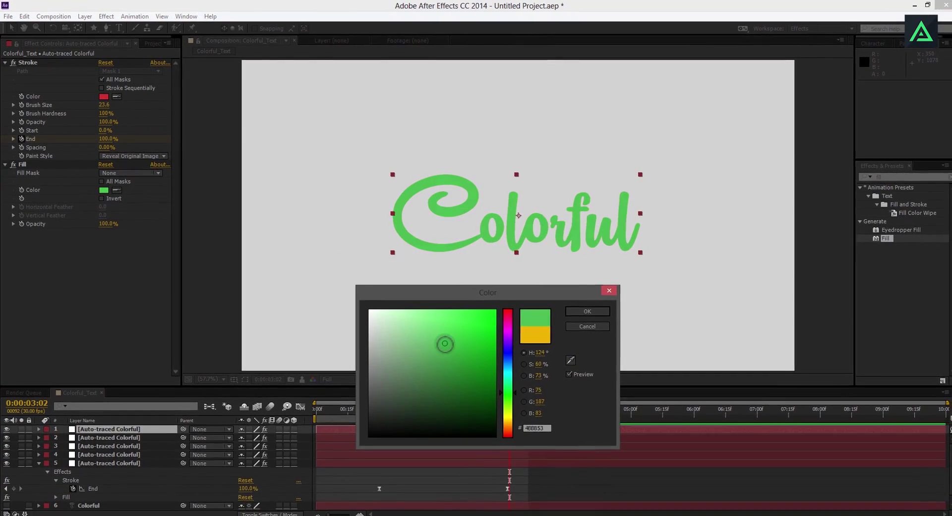
left_click(598, 316)
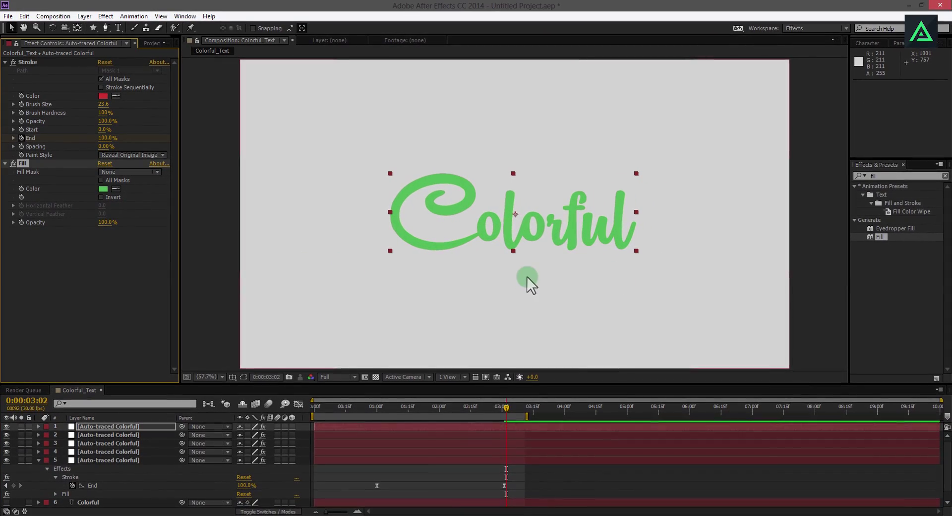
Select all five Auto-traced Colorful layers, reveal their keyframed Stroke End properties and maximize the timeline.
left_click(118, 458)
left_click(119, 451)
left_click(120, 442)
left_click(121, 434)
left_click(124, 426)
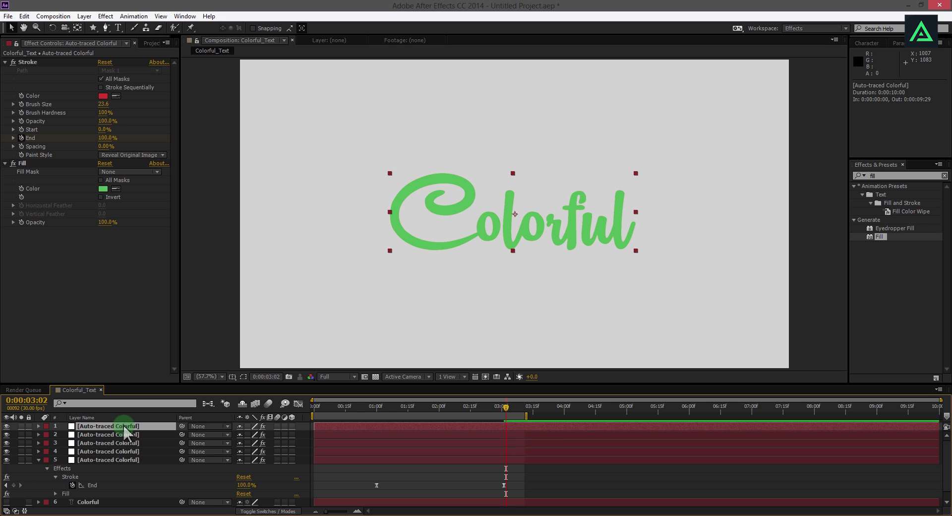
left_click(107, 457, "shift")
key("u")
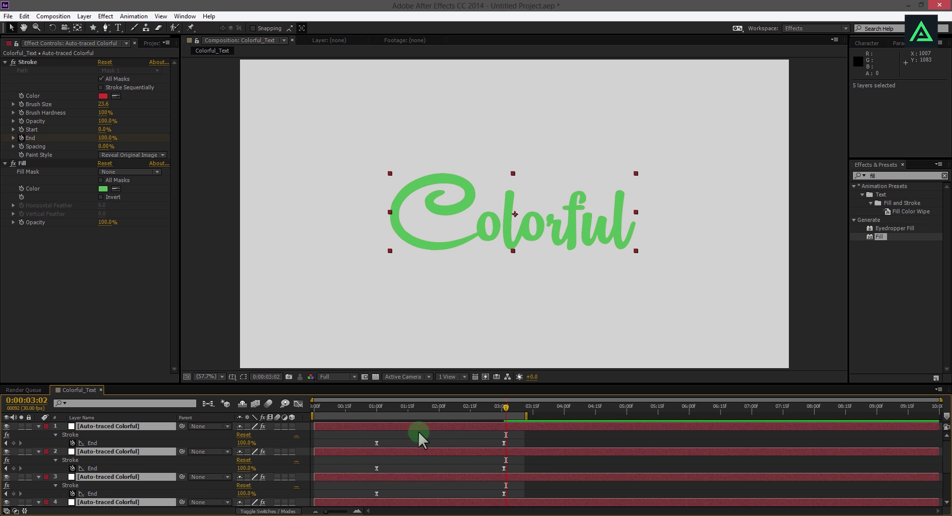
key("grave")
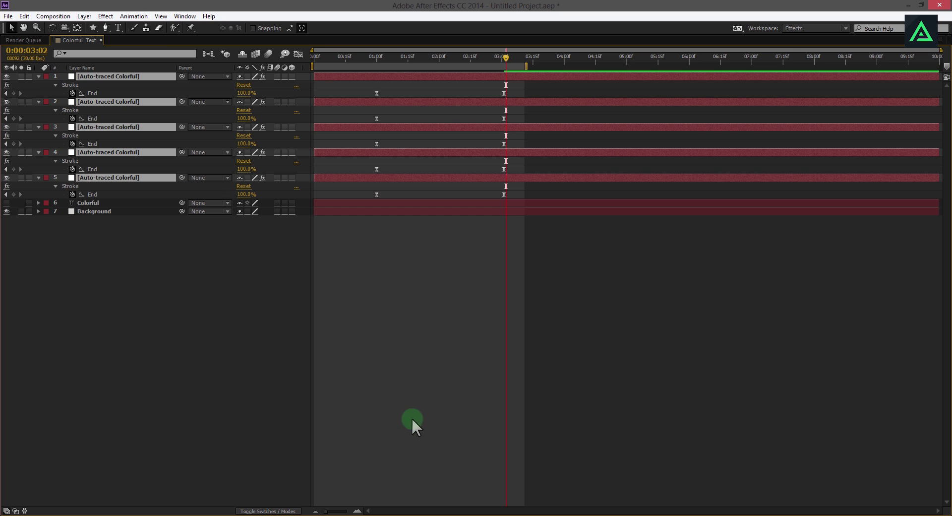
Stagger layers 4, 3, 2 and 1 to start at about 0:20, 1:04, 1:25 and 2:14, and extend the work area to about 6:00.
left_click_drag(384, 152, 420, 153)
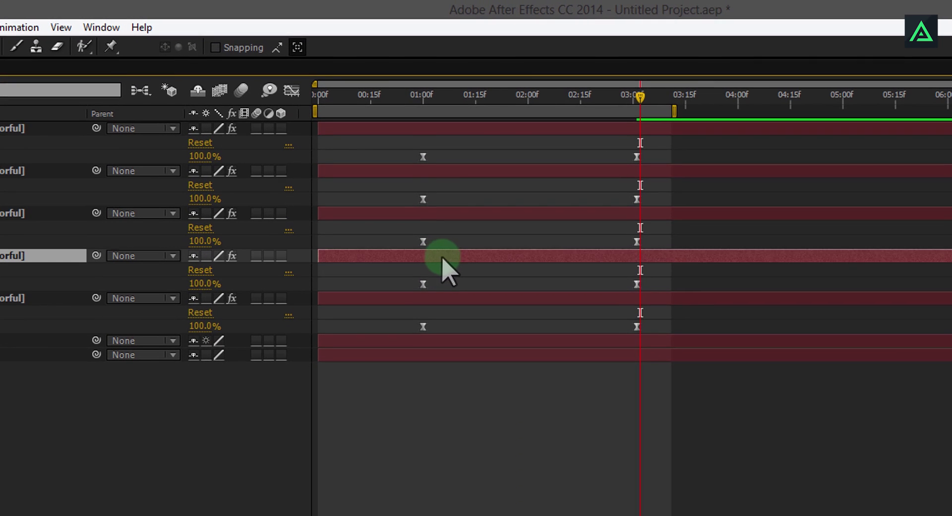
left_click_drag(500, 262, 502, 262)
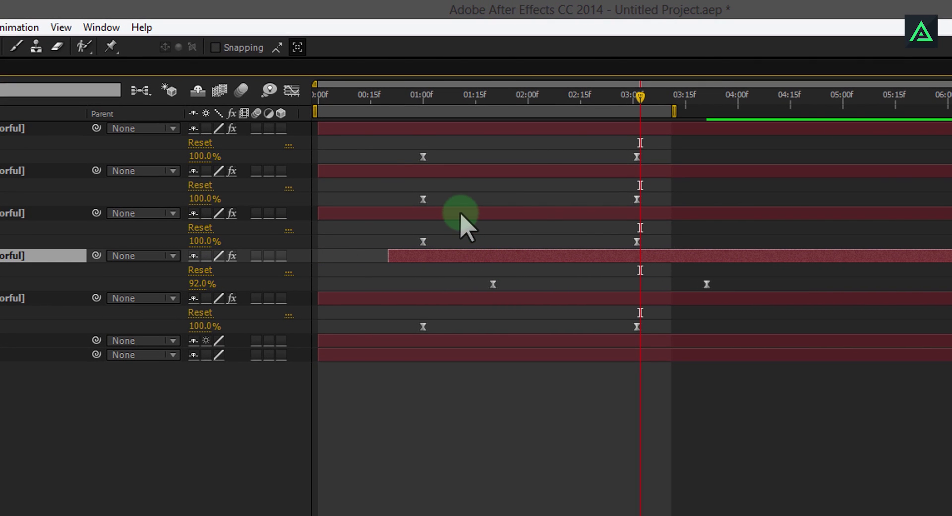
left_click_drag(462, 218, 576, 219)
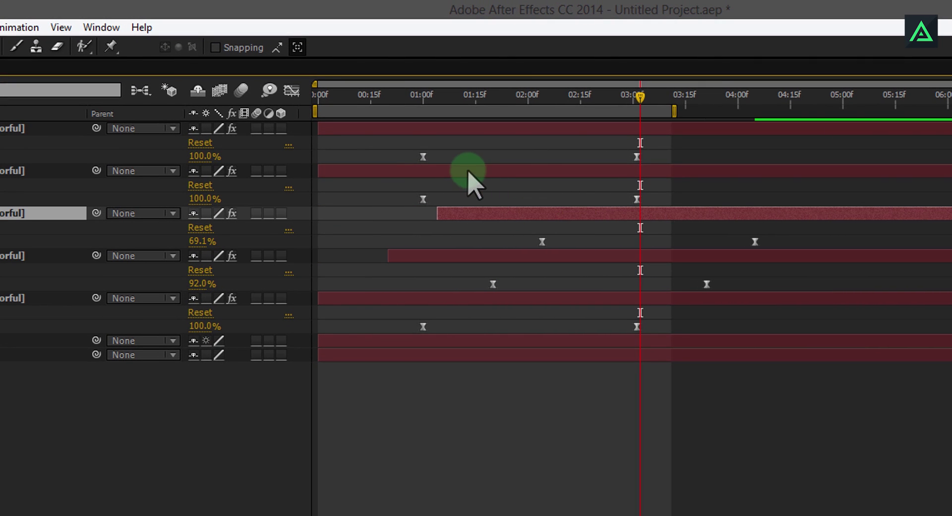
left_click_drag(468, 170, 637, 173)
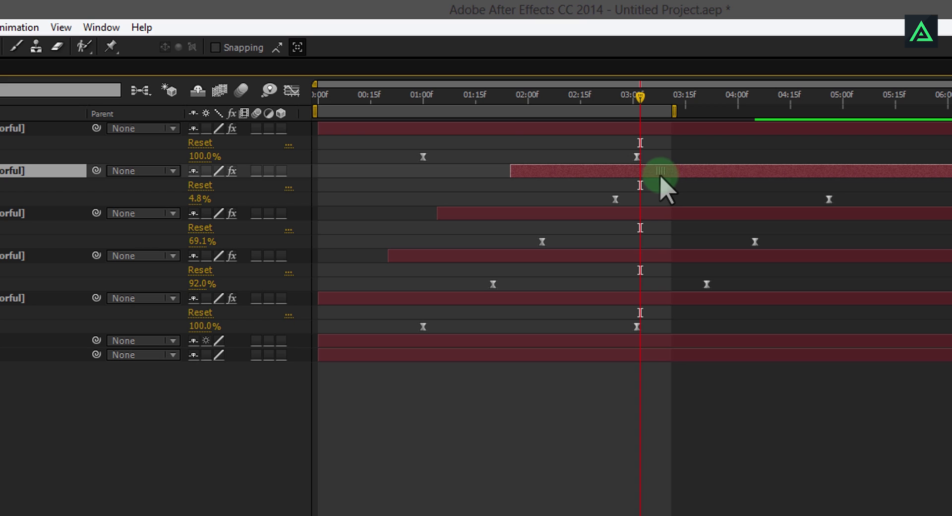
left_click_drag(501, 129, 743, 142)
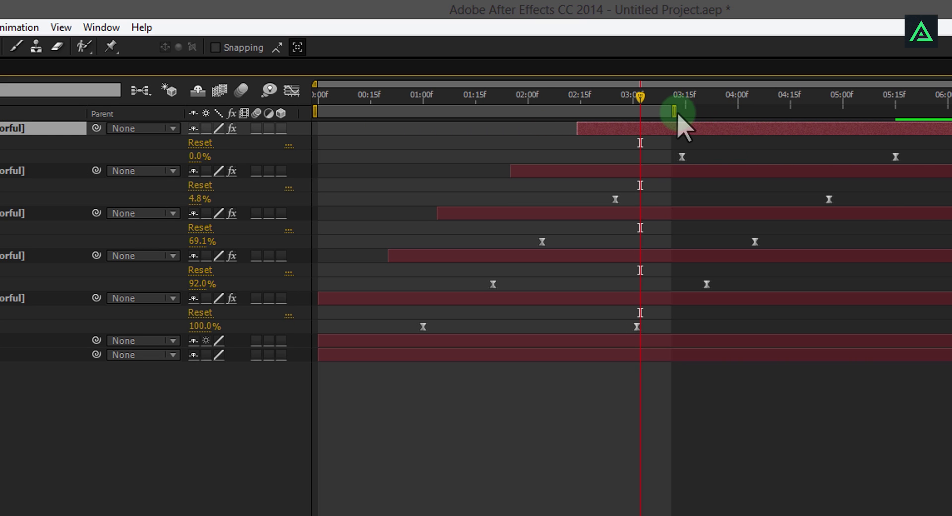
left_click_drag(674, 112, 946, 110)
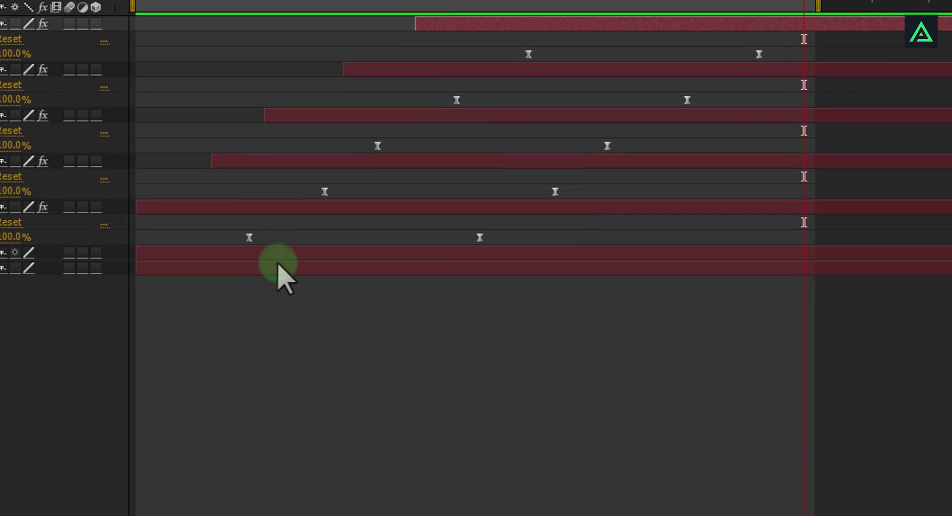
Tighten the stagger so layers 4 and 3 start at about 0:08 and 0:16, layer 2 at 0:26 and layer 1 at 1:06.
left_click(349, 206)
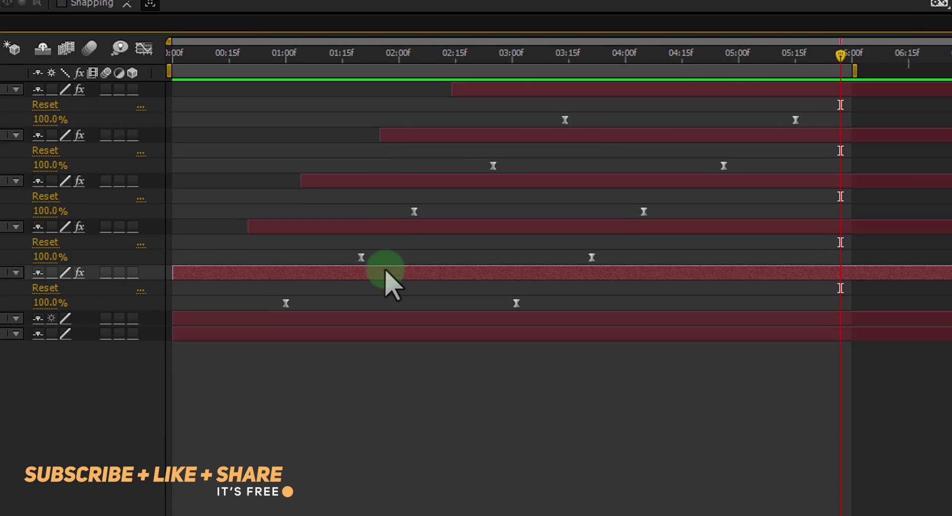
left_click_drag(401, 228, 359, 229)
left_click_drag(420, 182, 352, 182)
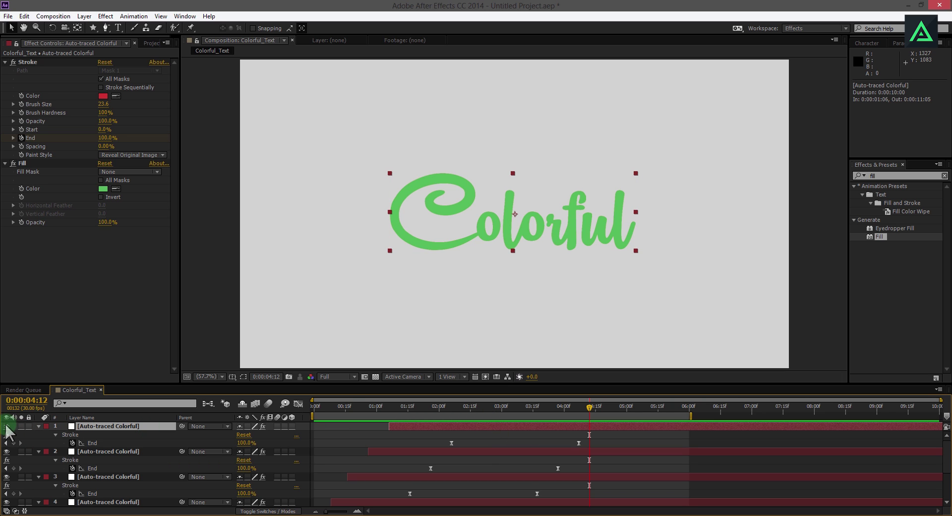
Keyframe the Opacity of Auto-traced Colorful layers 2 to 5 at 100% at 0:00:04:12 and 0% at 0:00:04:22.
left_click(115, 449)
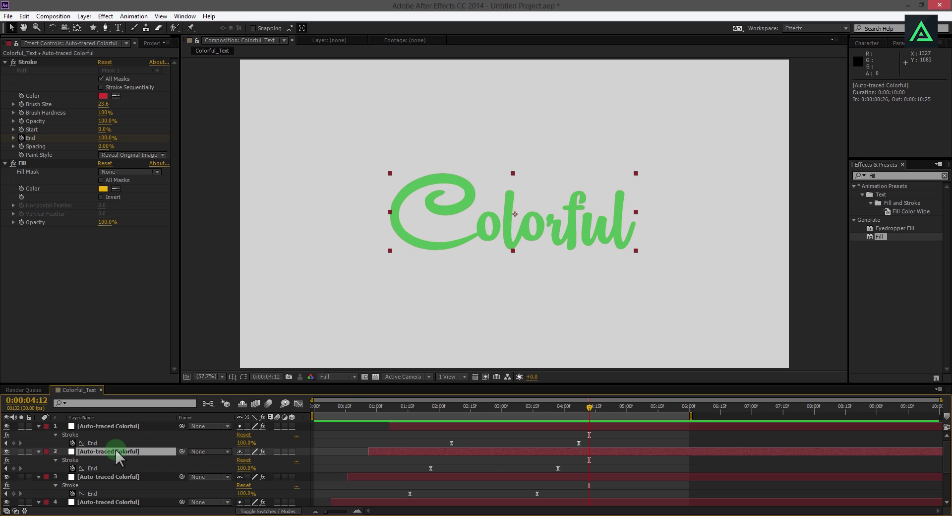
scroll(115, 450, "down", 3)
left_click(118, 468, "shift")
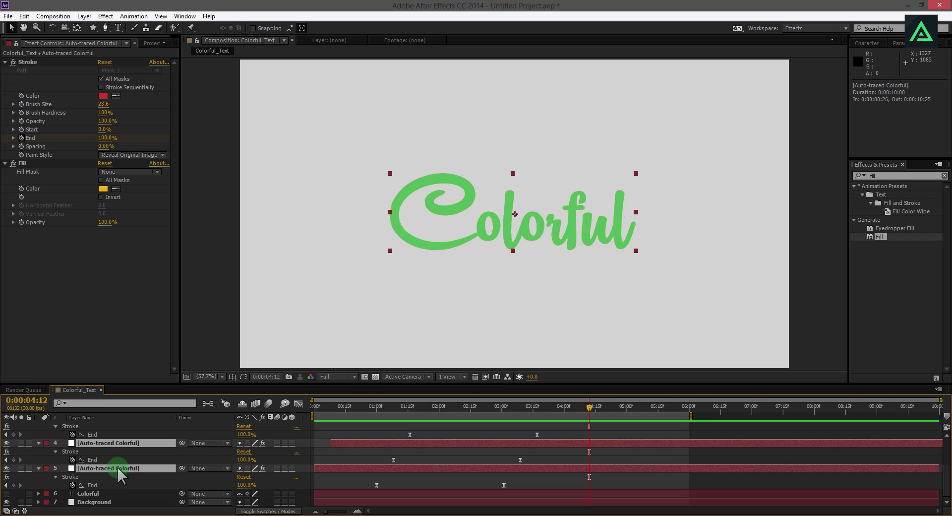
key("t")
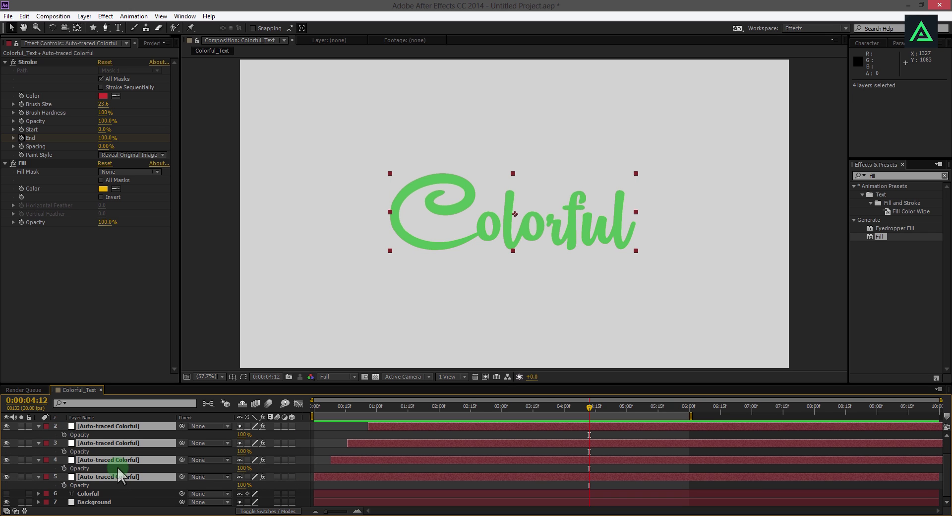
left_click(64, 434)
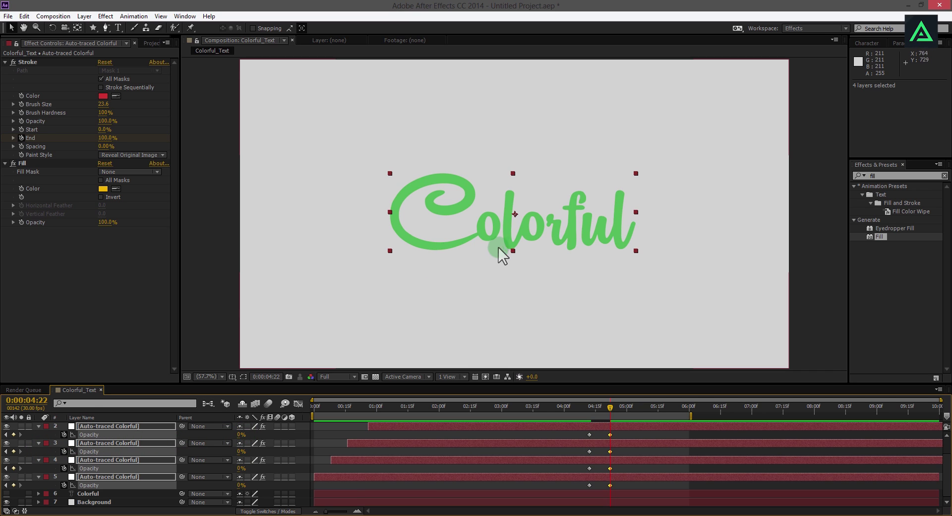
Inspect the lettering's edges up close while scrubbing from 0:00:04:09 to 0:00:05:03.
scroll(514, 225, "up", 7)
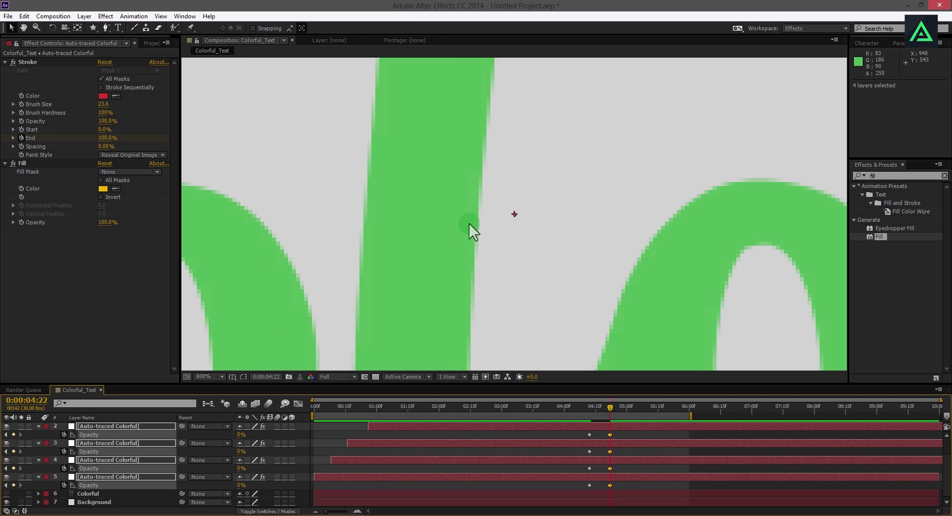
left_click(584, 408)
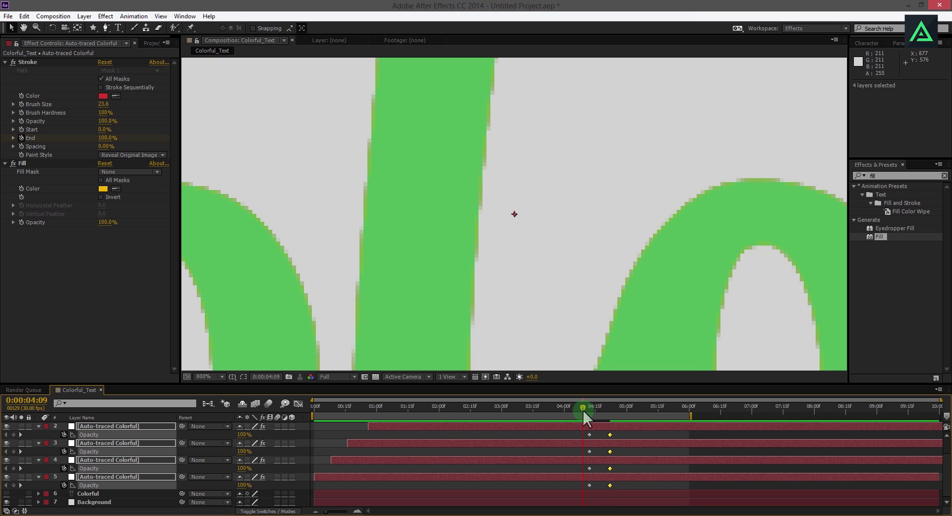
left_click_drag(584, 411, 633, 424)
scroll(532, 282, "down", 8)
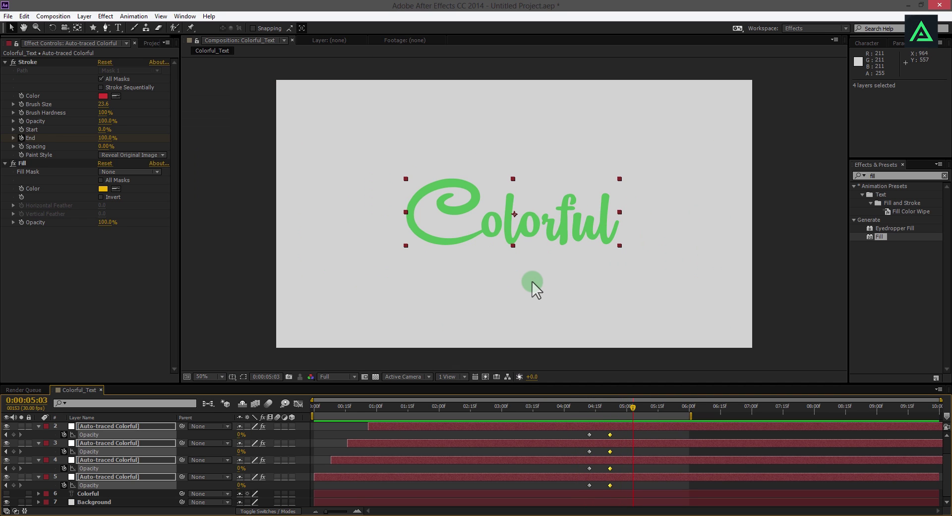